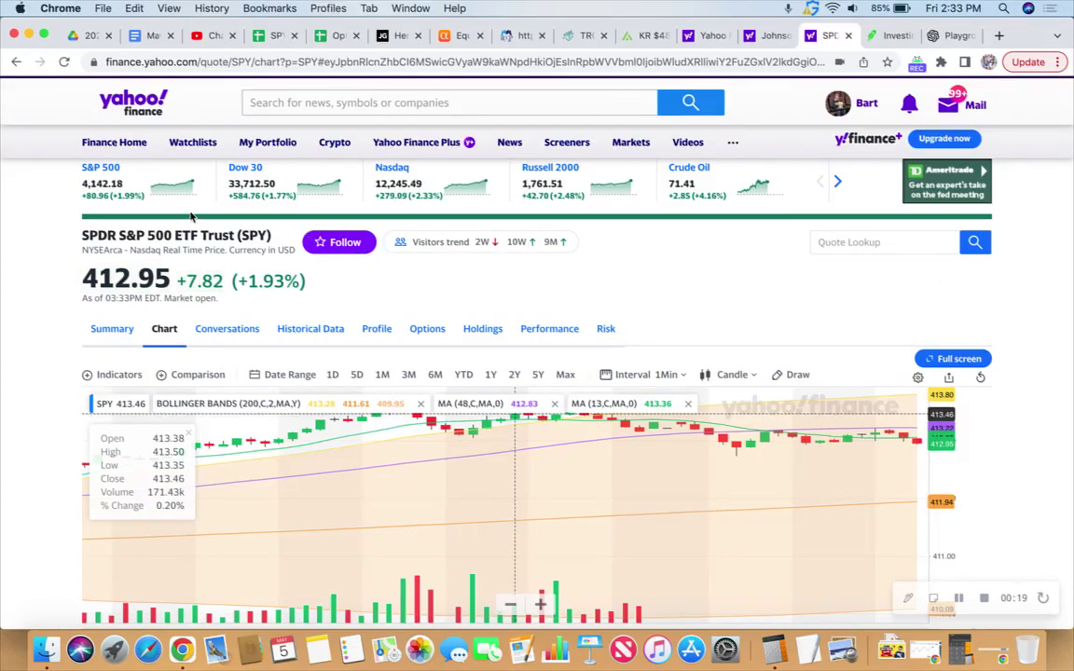
- Scroll through the Yahoo Finance SPY chart page and check today's date and time
{"action": "scroll", "coordinate": [52, 312], "scroll_direction": "down", "scroll_amount": 1}
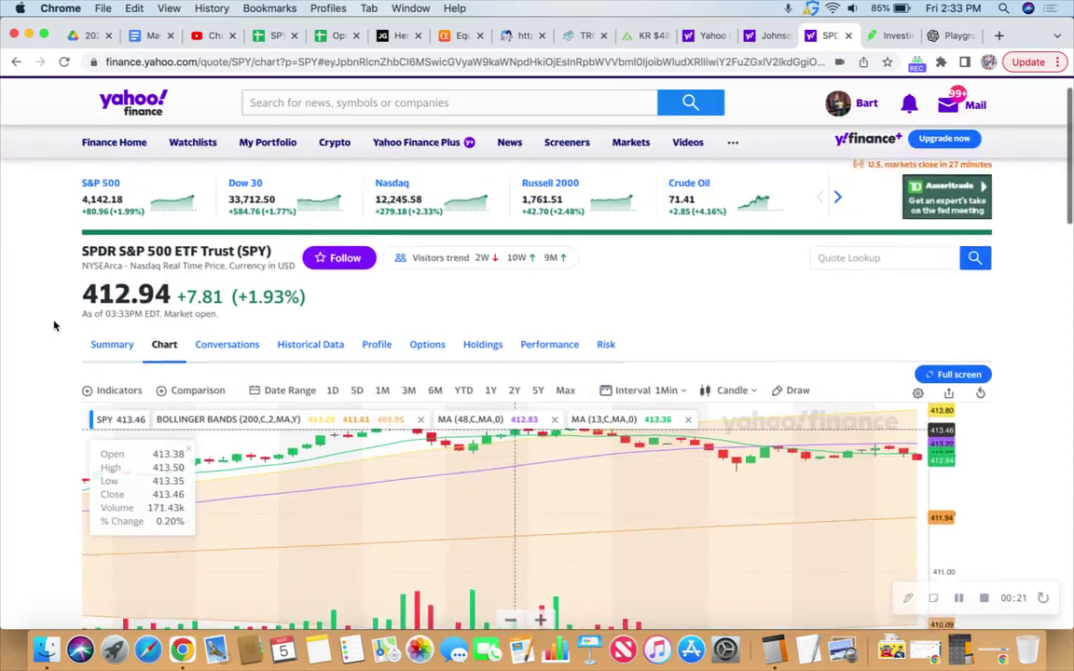
{"action": "scroll", "coordinate": [53, 307], "scroll_direction": "down", "scroll_amount": 1}
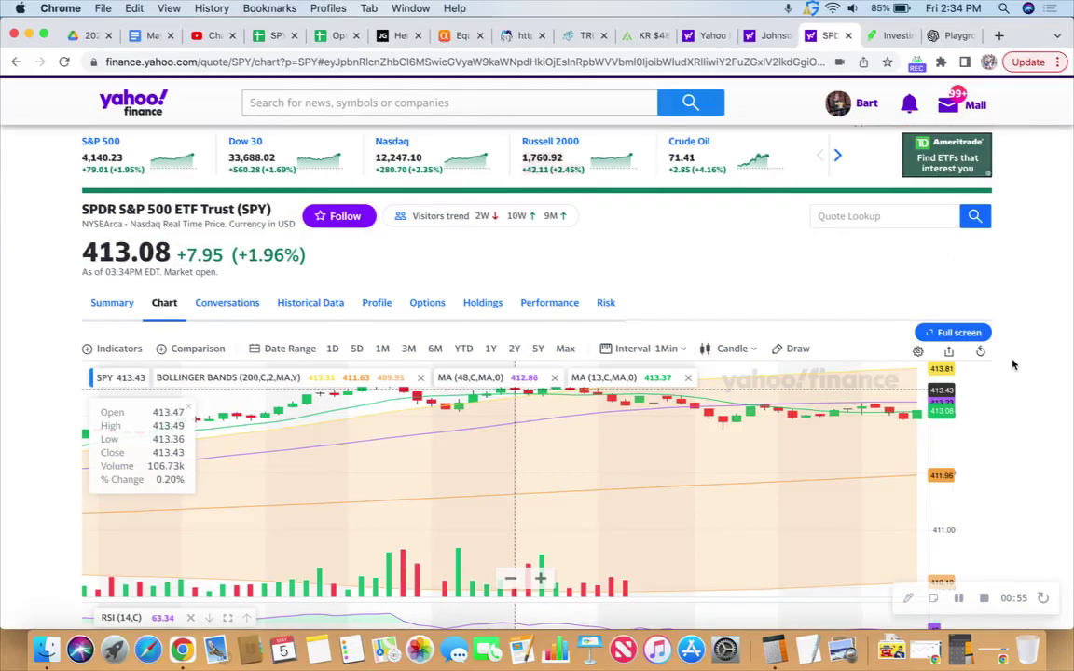
{"action": "scroll", "coordinate": [1012, 364], "scroll_direction": "down", "scroll_amount": 1}
{"action": "scroll", "coordinate": [1011, 364], "scroll_direction": "up", "scroll_amount": 2}
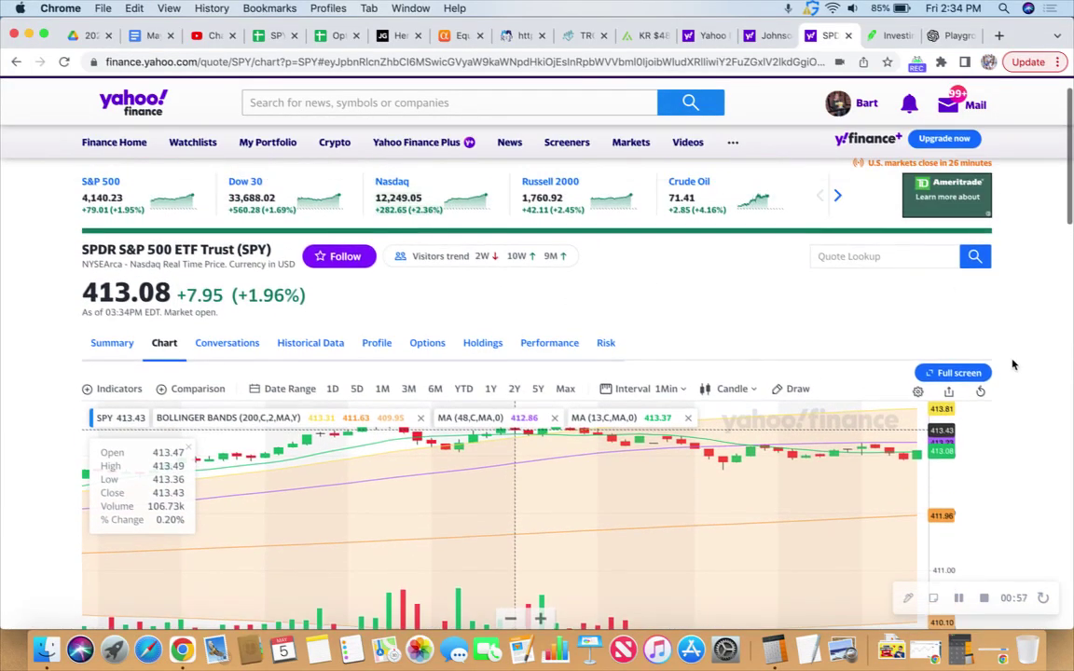
{"action": "left_click", "coordinate": [933, 9]}
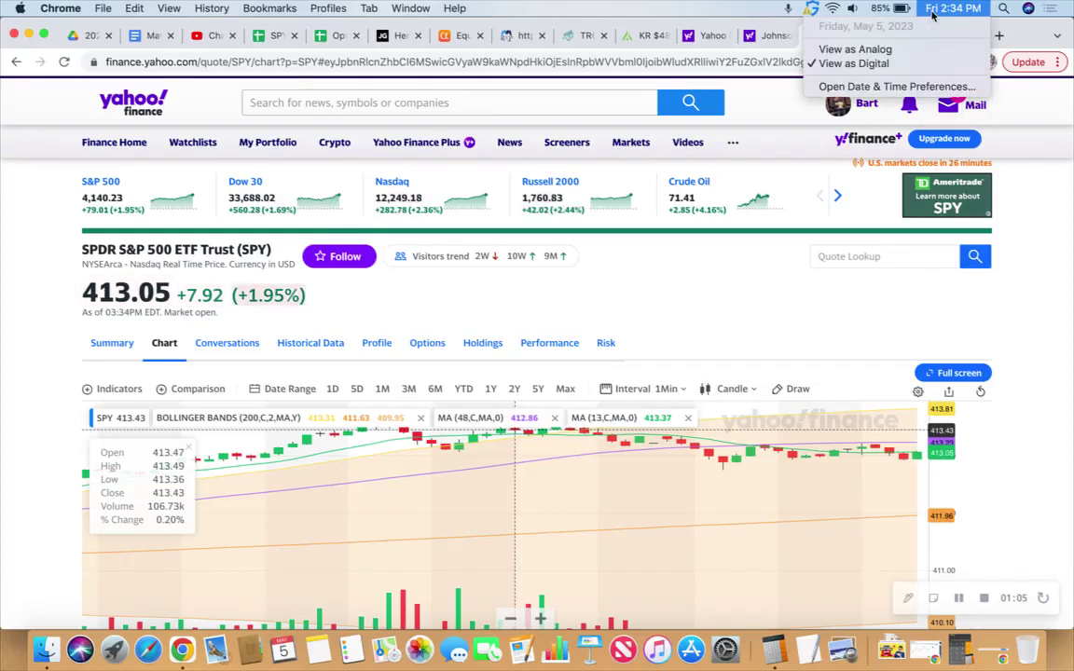
{"action": "left_click", "coordinate": [1021, 347]}
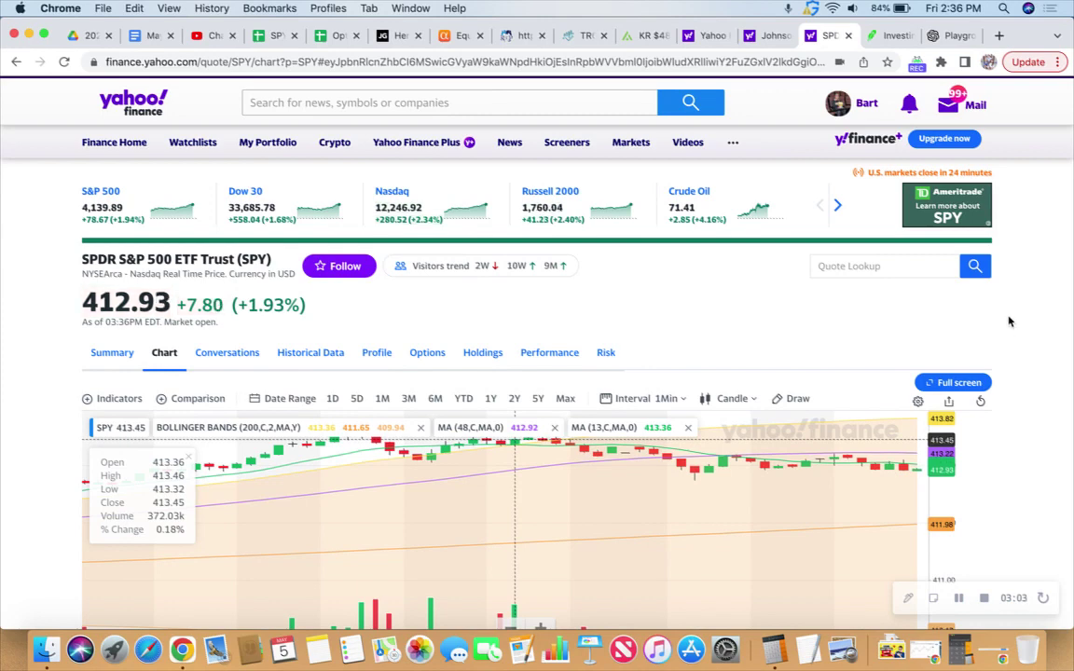
- Finish reviewing SPY and bring up the Robinhood portfolio with its option positions
{"action": "scroll", "coordinate": [1008, 317], "scroll_direction": "down", "scroll_amount": 1}
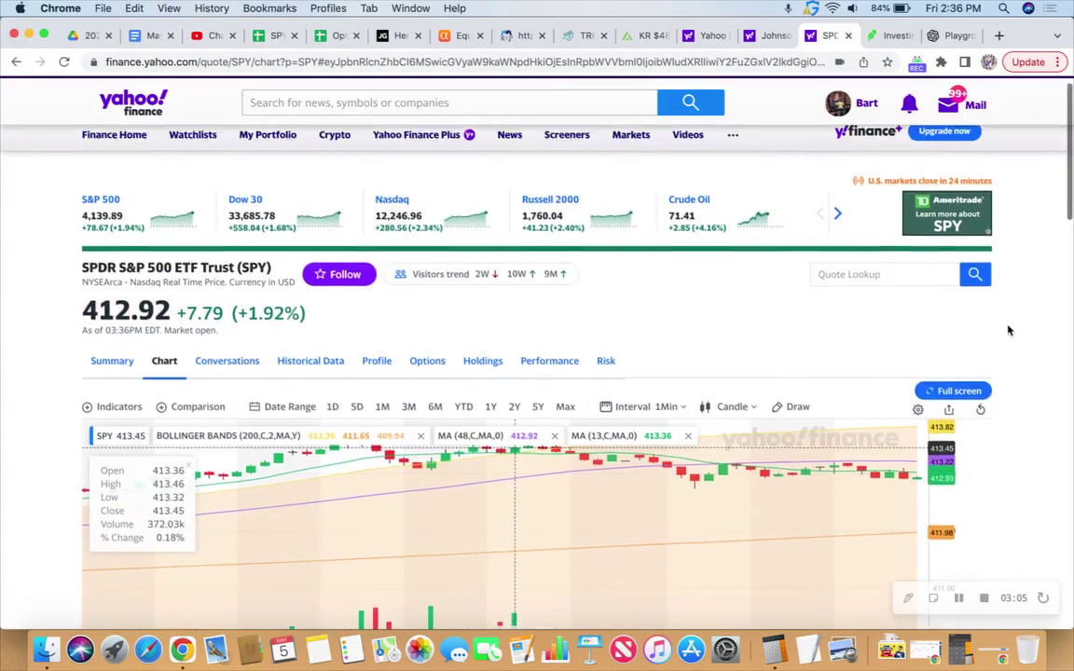
{"action": "scroll", "coordinate": [1008, 330], "scroll_direction": "down", "scroll_amount": 1}
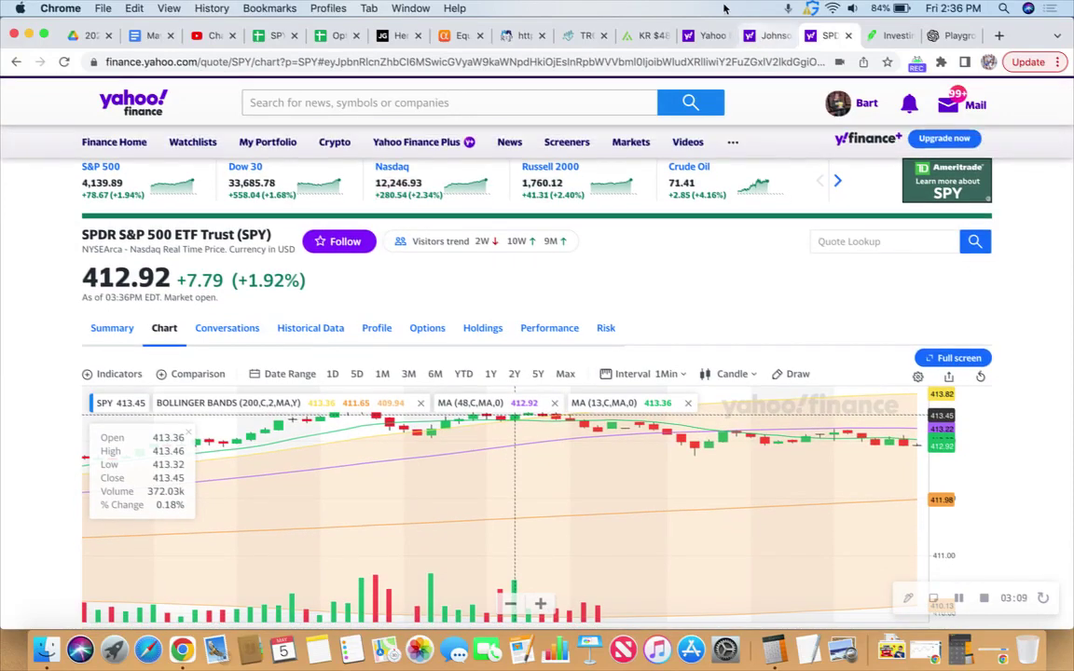
{"action": "left_click", "coordinate": [880, 36]}
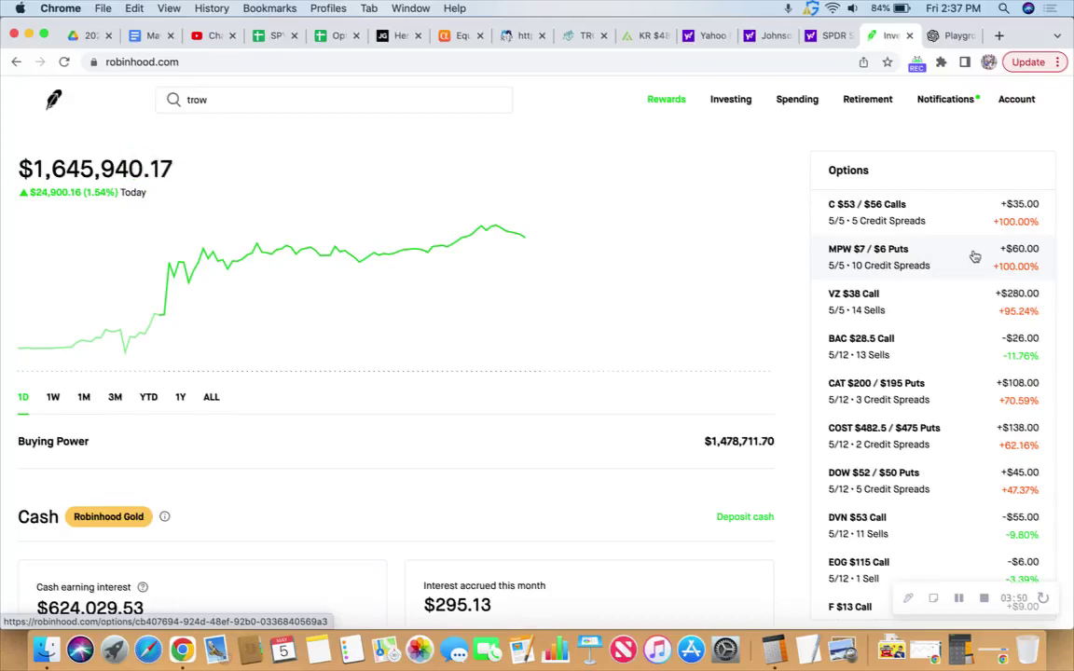
- Review the VZ $38 Call position: 14 short contracts expiring 5/5, quoted at $0.01
{"action": "left_click", "coordinate": [925, 313]}
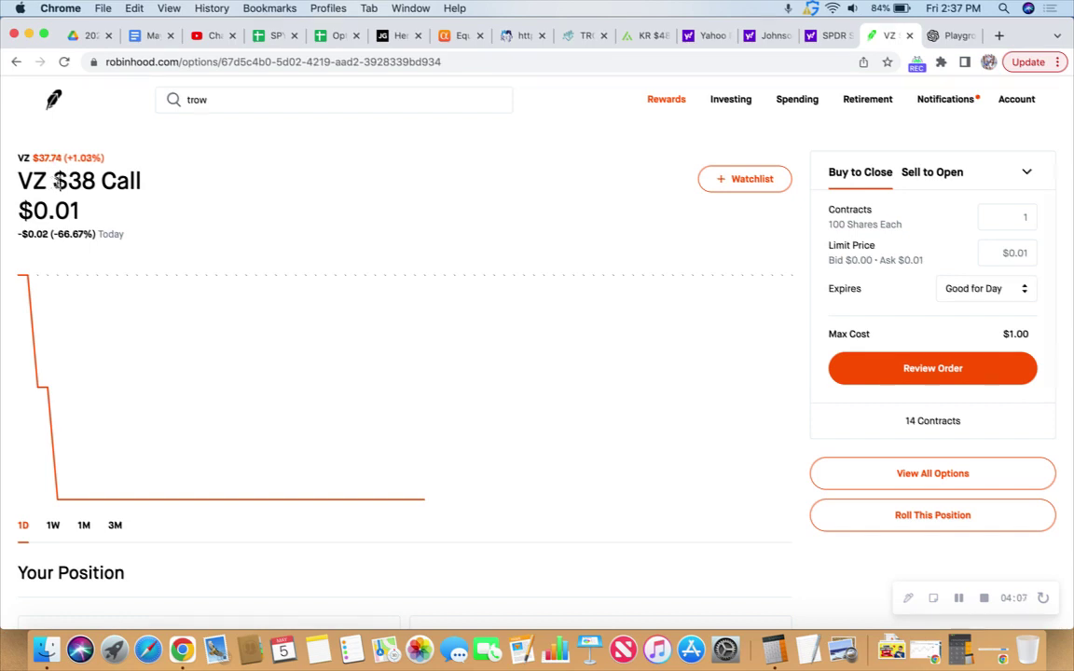
{"action": "left_click_drag", "start_coordinate": [56, 182], "coordinate": [91, 183]}
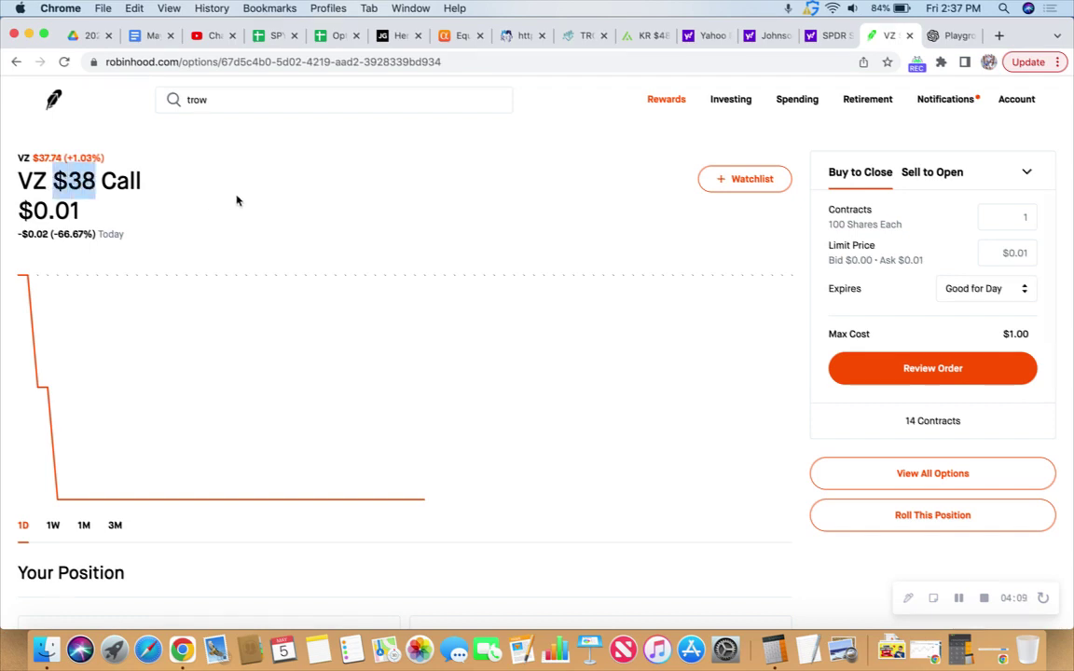
{"action": "left_click", "coordinate": [171, 194]}
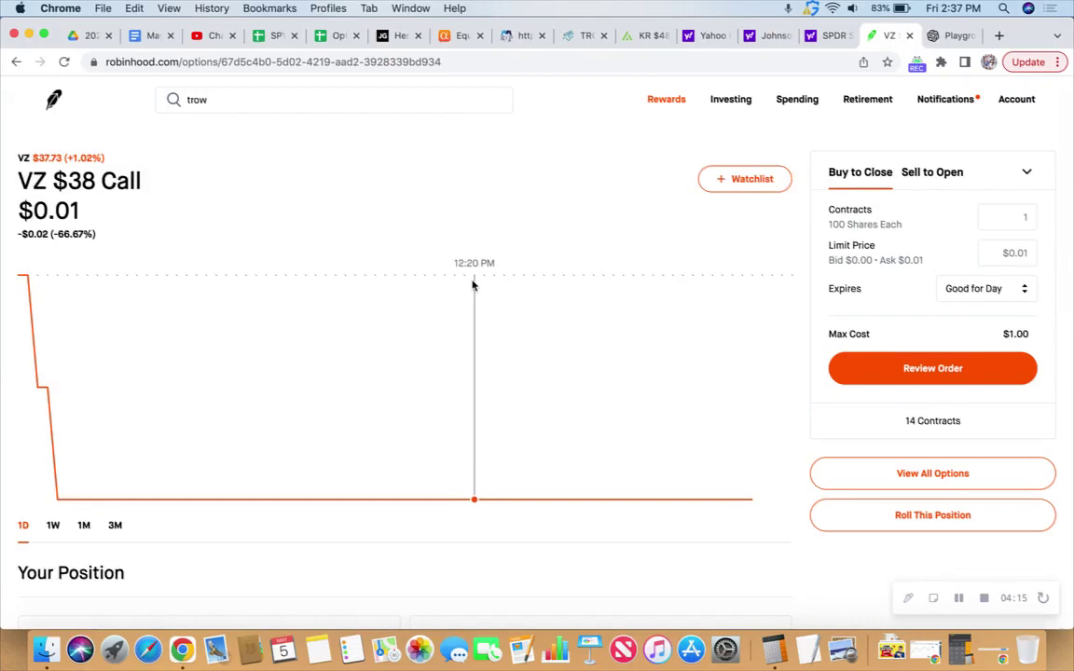
{"action": "scroll", "coordinate": [473, 285], "scroll_direction": "down", "scroll_amount": 1}
{"action": "scroll", "coordinate": [473, 285], "scroll_direction": "down", "scroll_amount": 1}
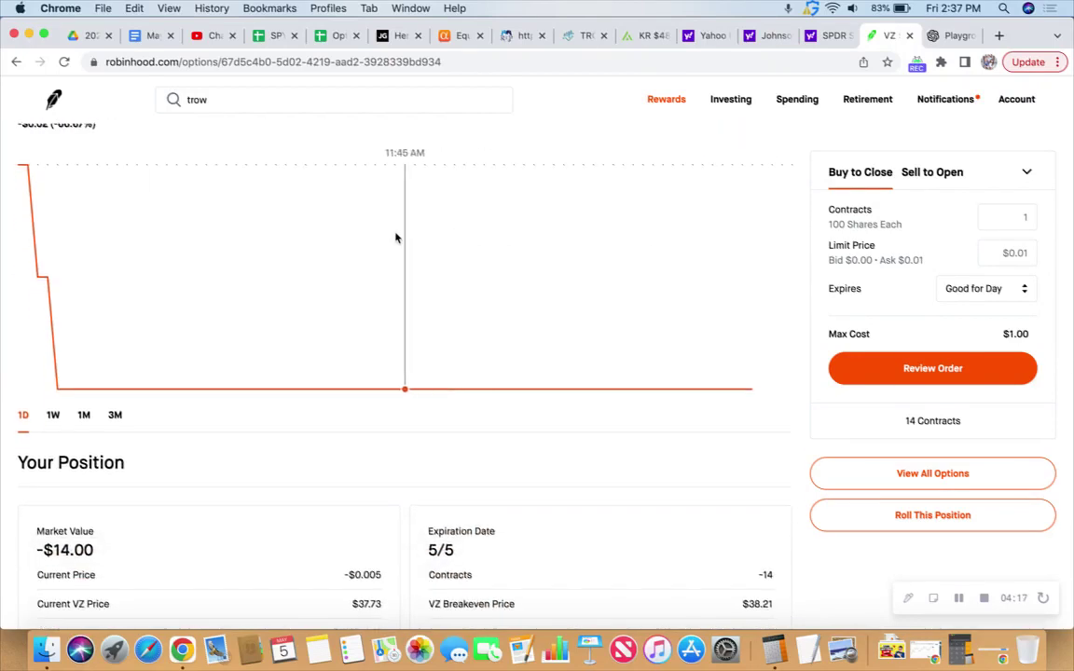
{"action": "scroll", "coordinate": [395, 238], "scroll_direction": "down", "scroll_amount": 1}
{"action": "scroll", "coordinate": [396, 238], "scroll_direction": "down", "scroll_amount": 2}
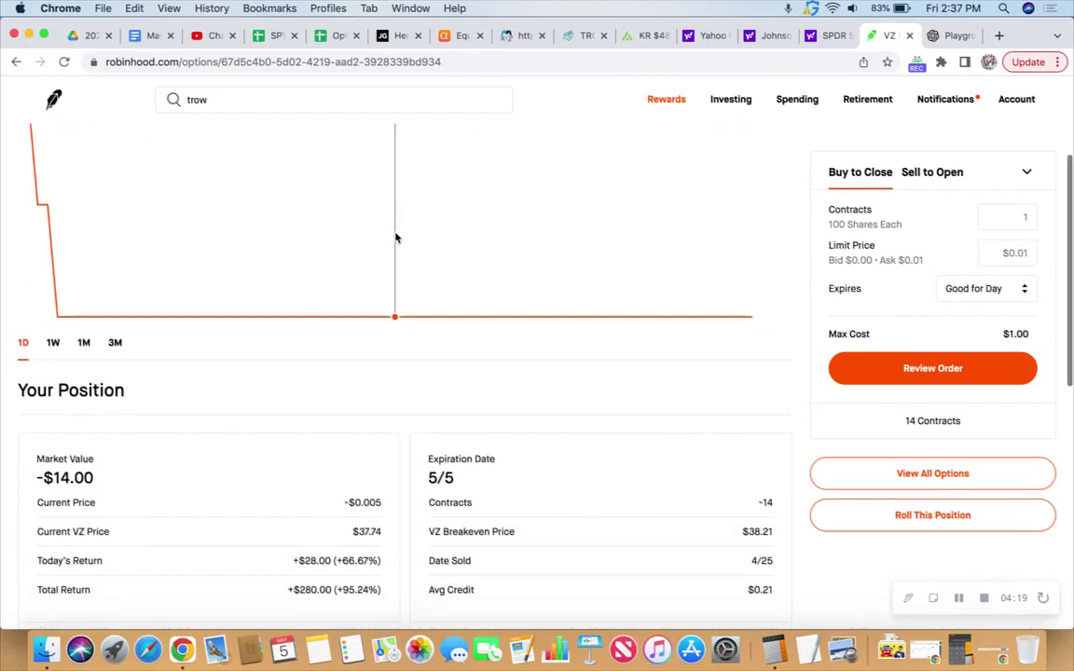
{"action": "scroll", "coordinate": [274, 157], "scroll_direction": "up", "scroll_amount": 4}
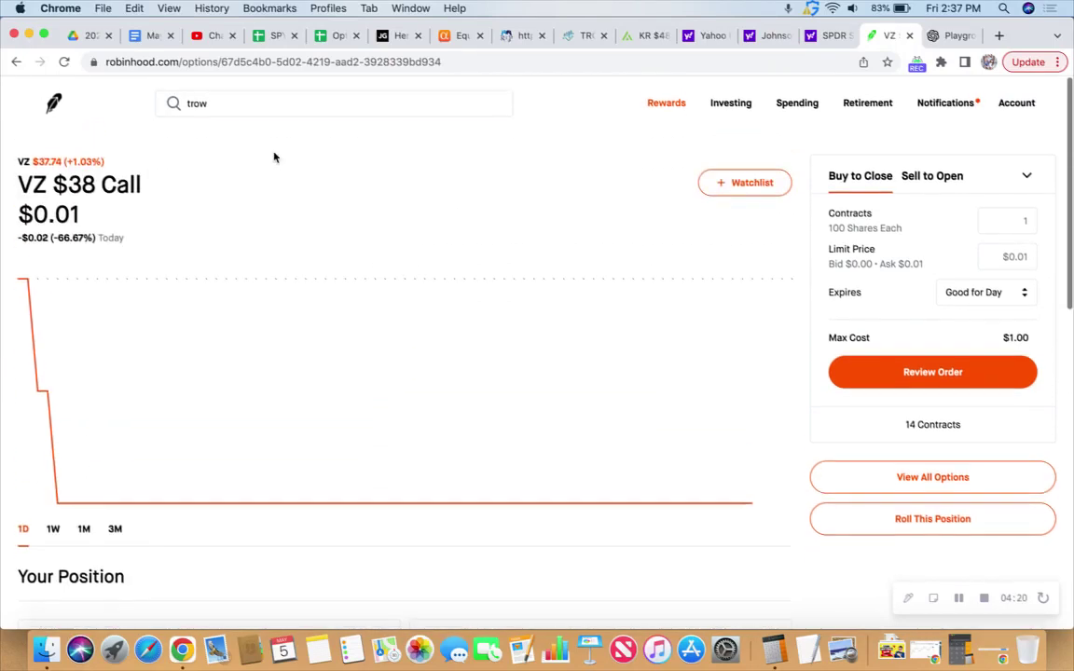
- Review the BAC $28.5 Call position: 13 short contracts expiring 5/12, total return -$26.00
{"action": "left_click", "coordinate": [53, 104]}
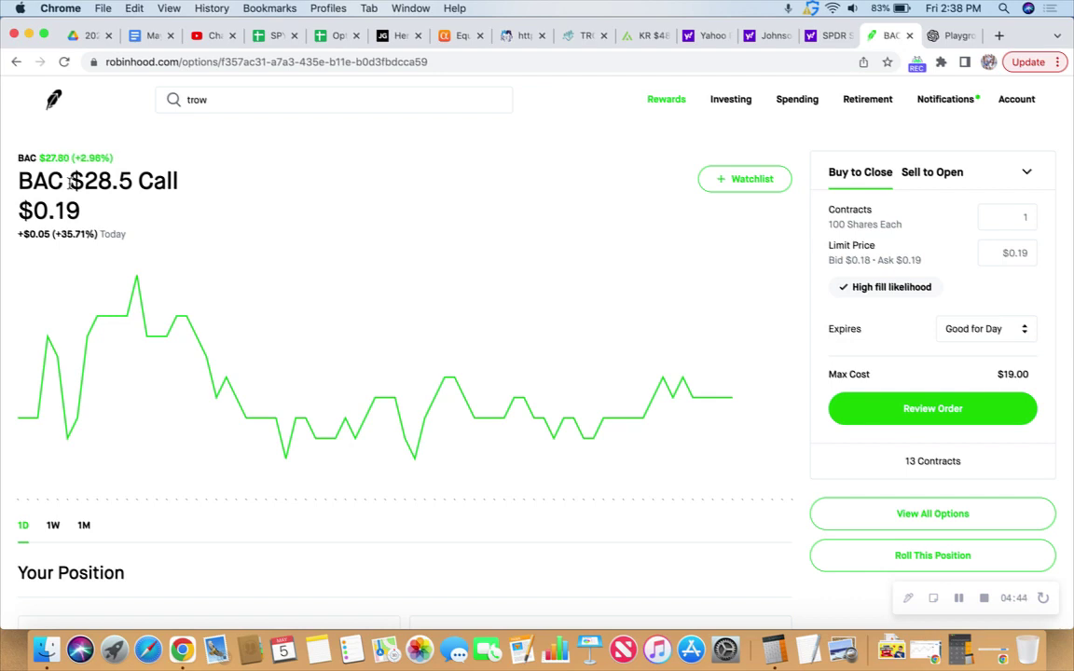
{"action": "left_click_drag", "start_coordinate": [71, 182], "coordinate": [133, 183]}
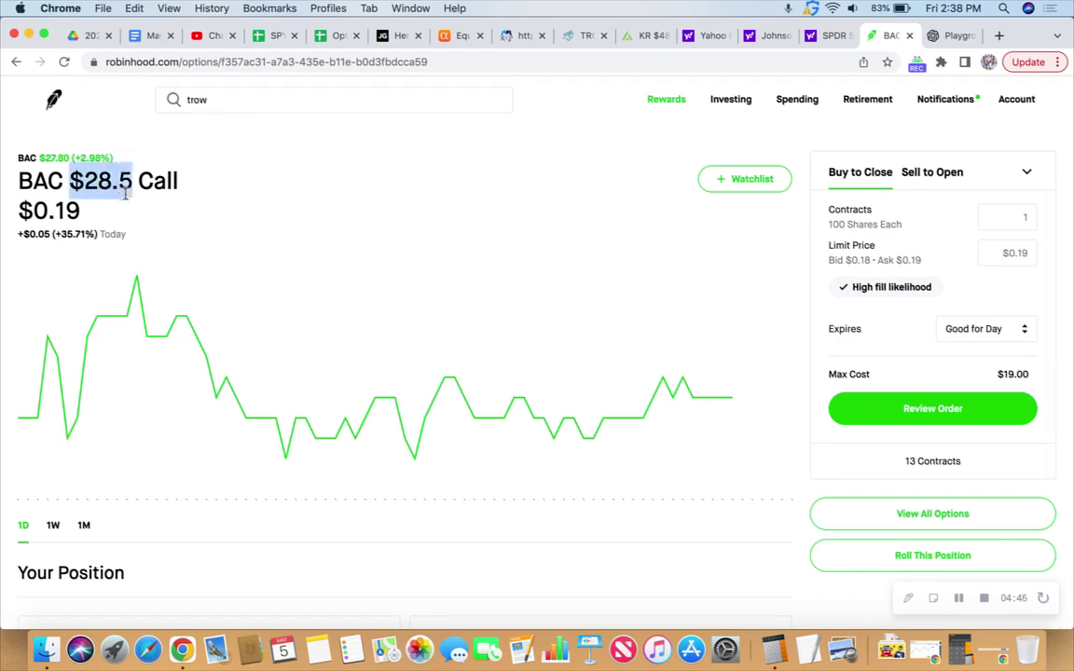
{"action": "left_click", "coordinate": [271, 231]}
{"action": "scroll", "coordinate": [462, 252], "scroll_direction": "down", "scroll_amount": 2}
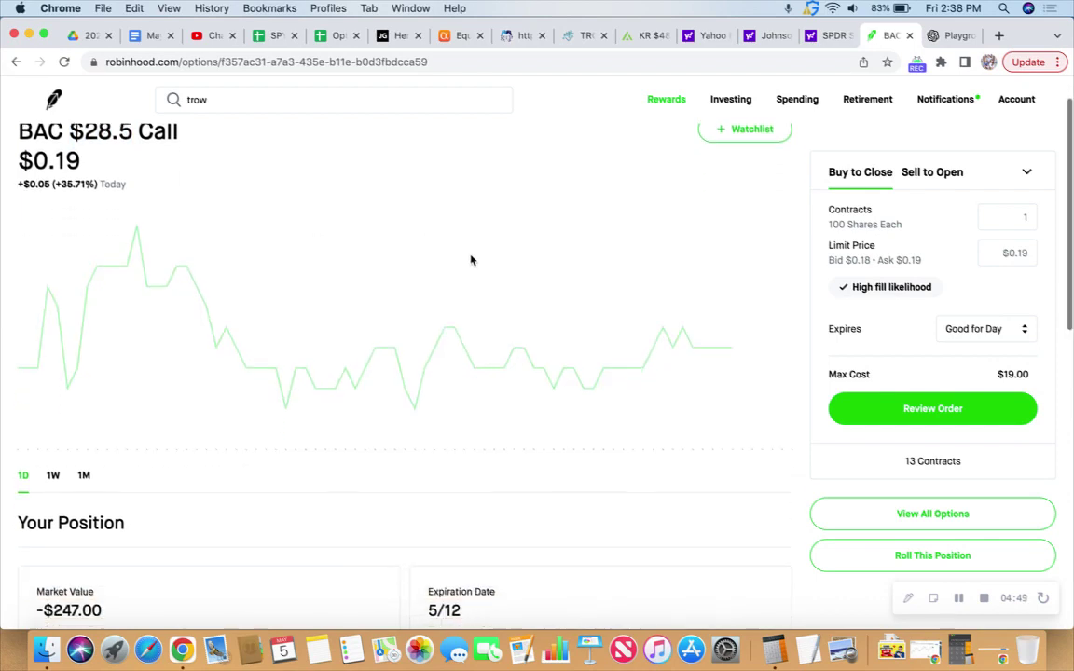
{"action": "scroll", "coordinate": [471, 260], "scroll_direction": "down", "scroll_amount": 5}
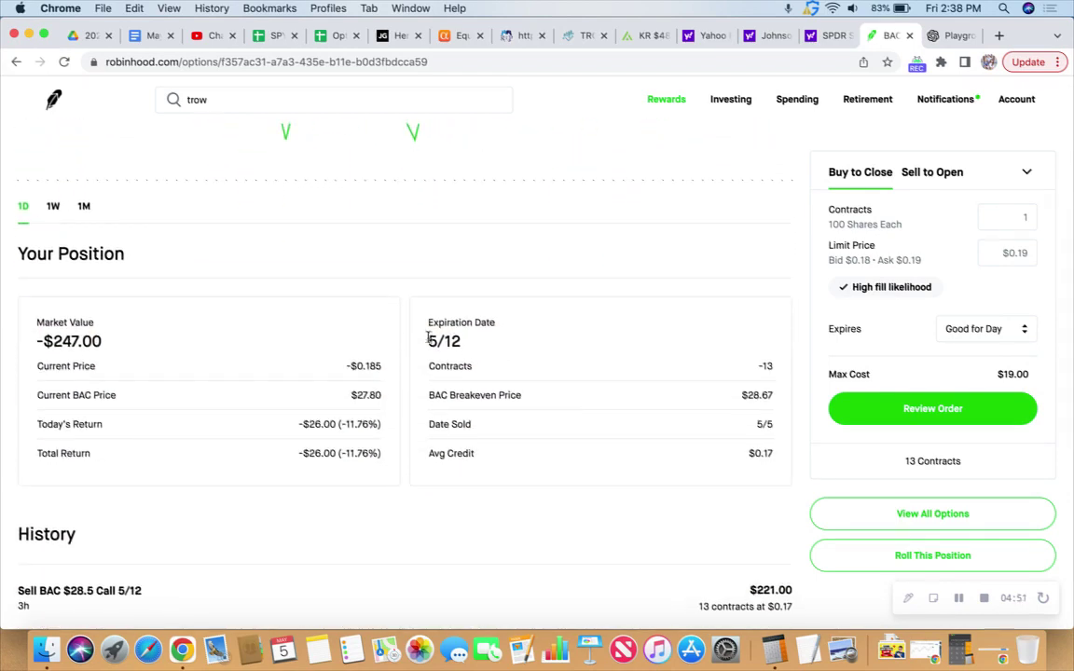
{"action": "left_click_drag", "start_coordinate": [428, 341], "coordinate": [464, 350]}
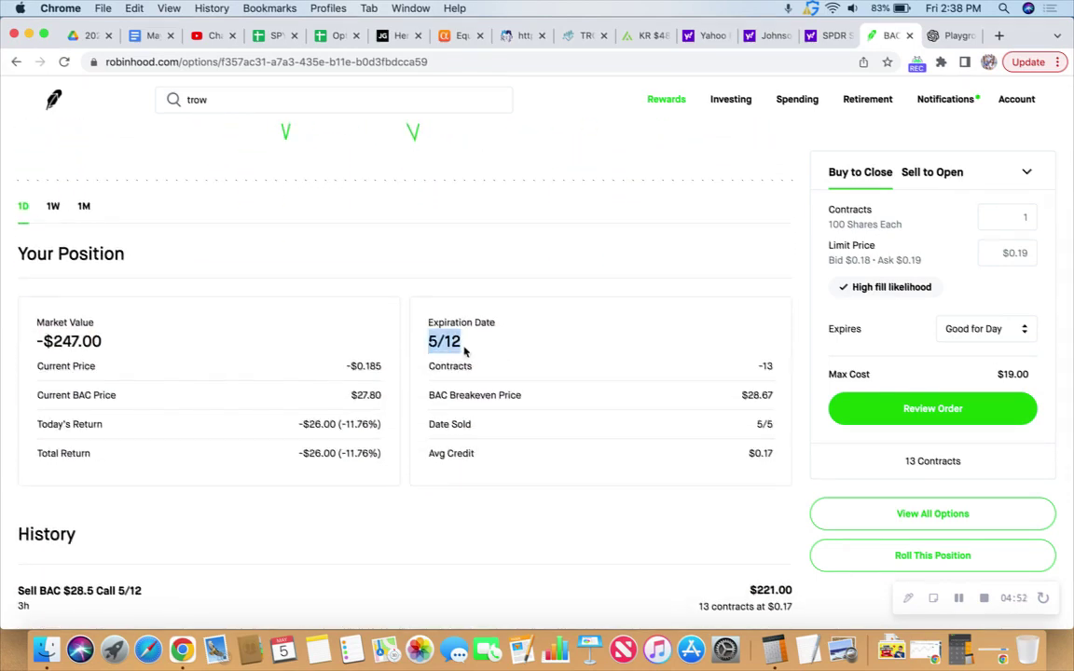
{"action": "left_click", "coordinate": [403, 357]}
{"action": "scroll", "coordinate": [414, 419], "scroll_direction": "down", "scroll_amount": 2}
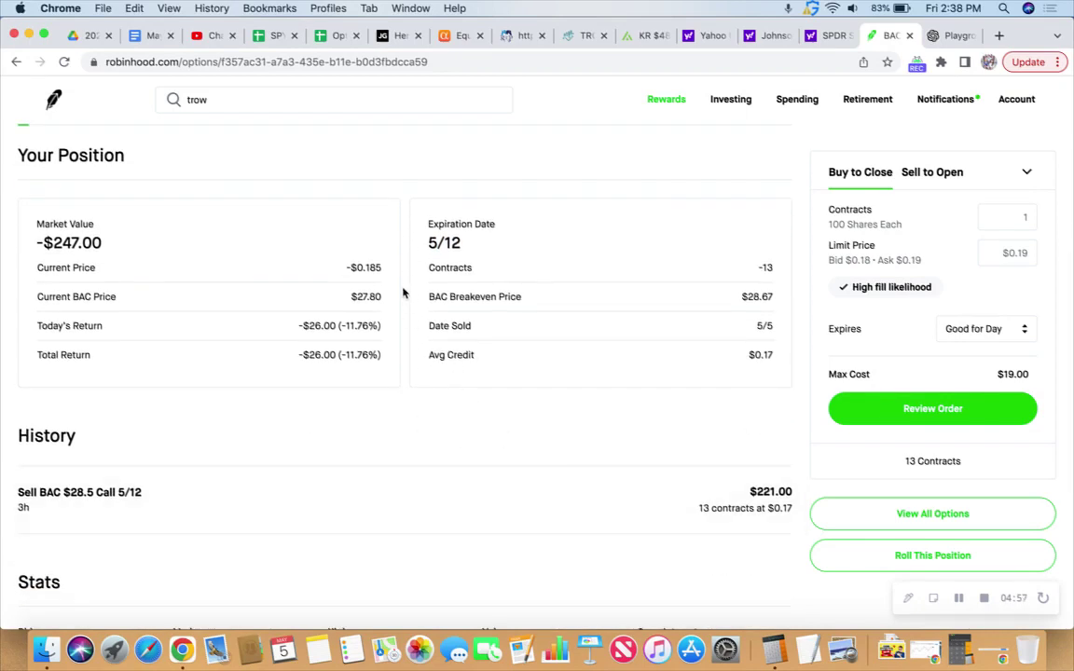
{"action": "scroll", "coordinate": [402, 293], "scroll_direction": "up", "scroll_amount": 8}
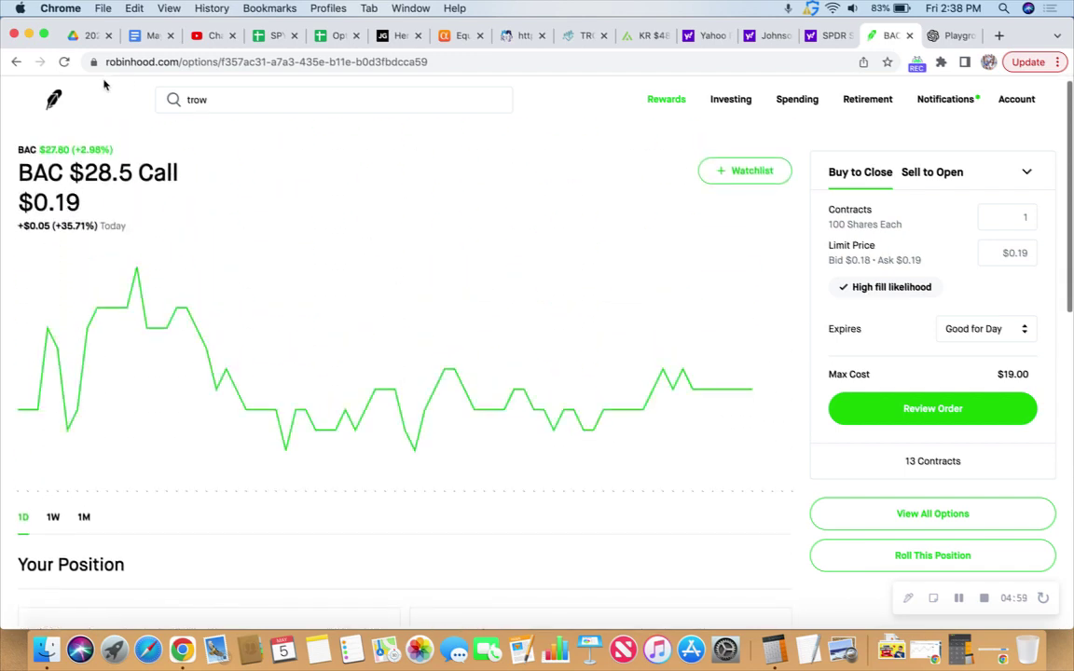
- Open the CAT $200 / $195 Puts spread, valued at -$42.00 and expiring 5/12
{"action": "left_click", "coordinate": [53, 99]}
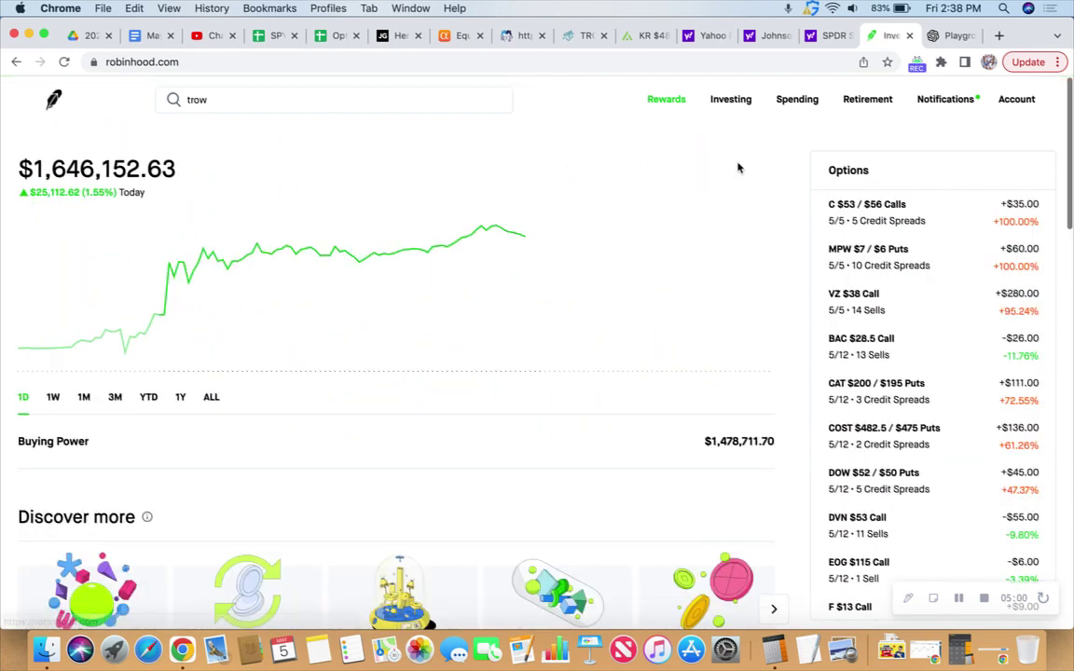
{"action": "scroll", "coordinate": [951, 333], "scroll_direction": "down", "scroll_amount": 1}
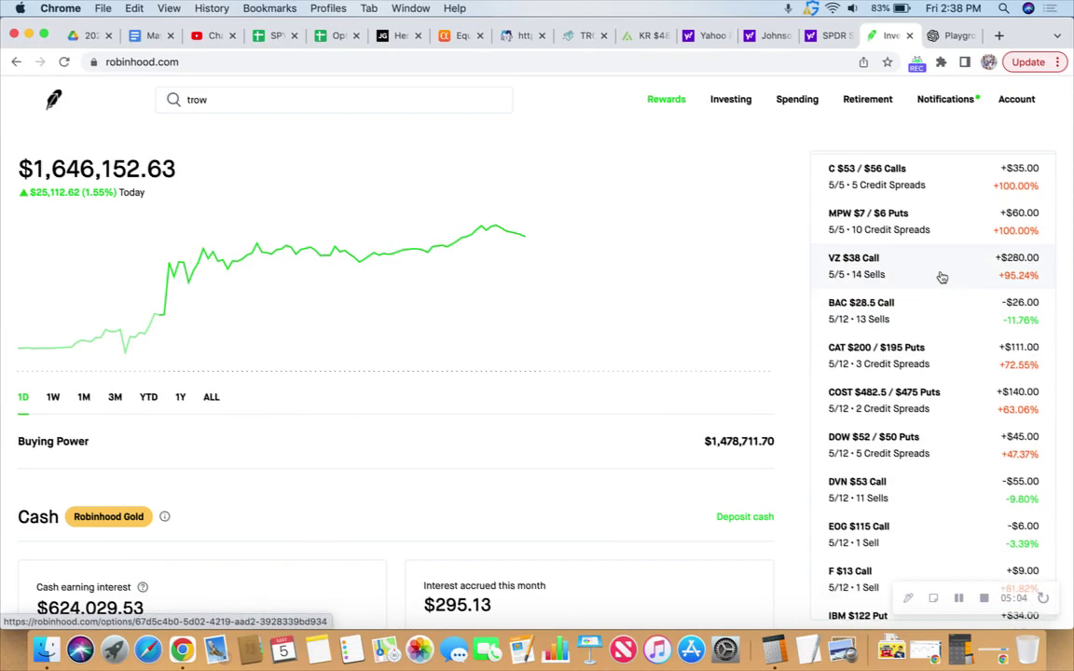
{"action": "scroll", "coordinate": [942, 277], "scroll_direction": "down", "scroll_amount": 1}
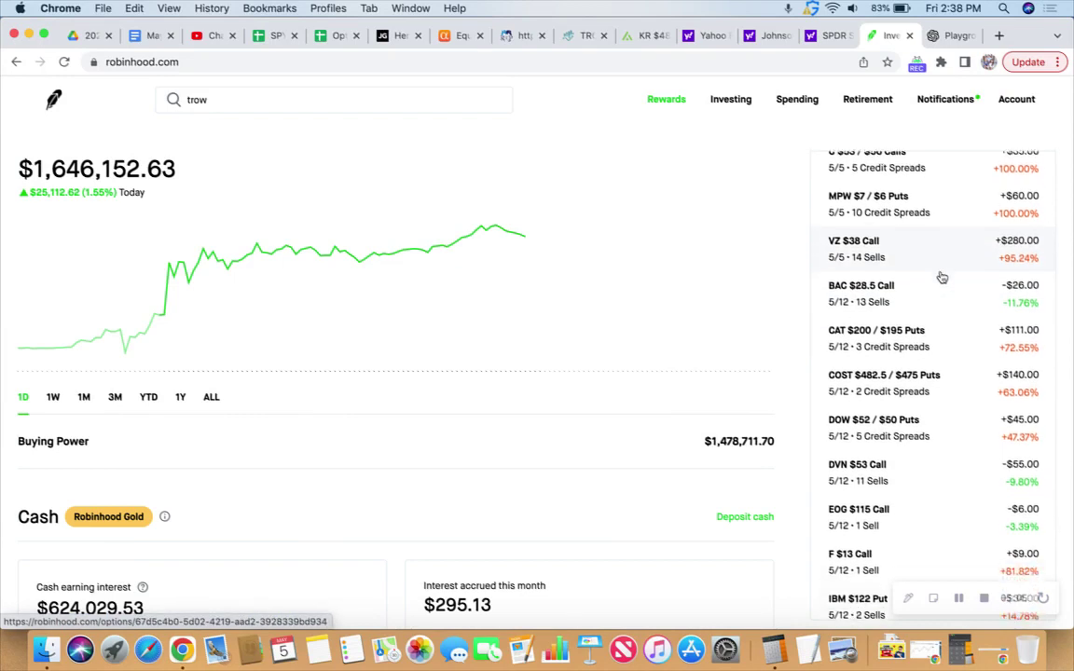
{"action": "left_click", "coordinate": [896, 341]}
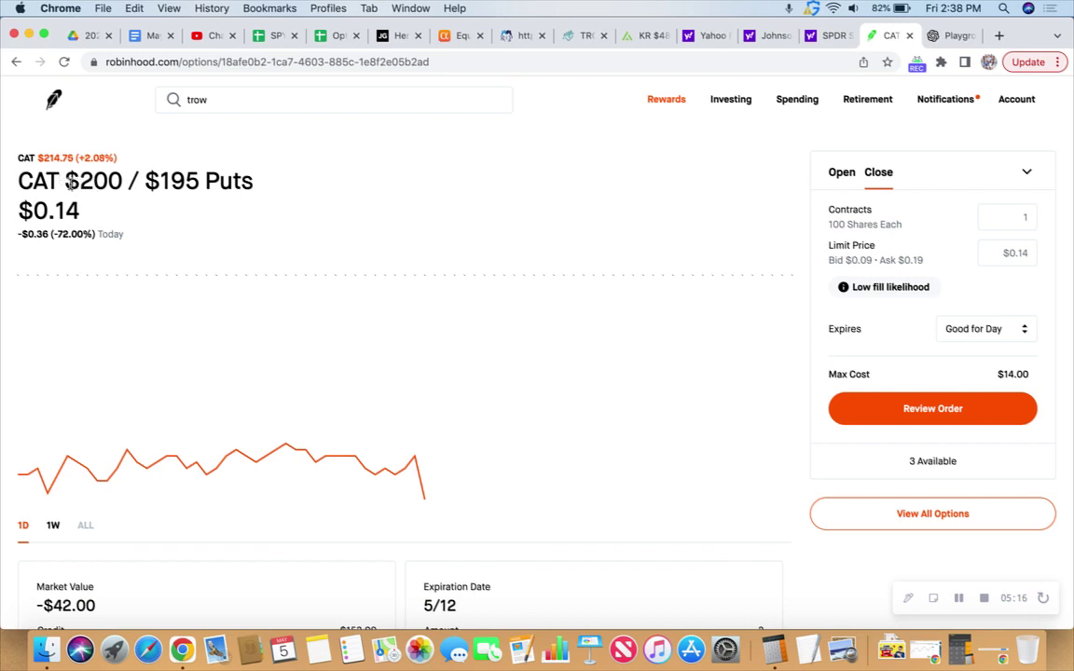
- Check the COST $482.5 / $475 Puts spread at $0.41, then return to the portfolio home
{"action": "left_click", "coordinate": [53, 100]}
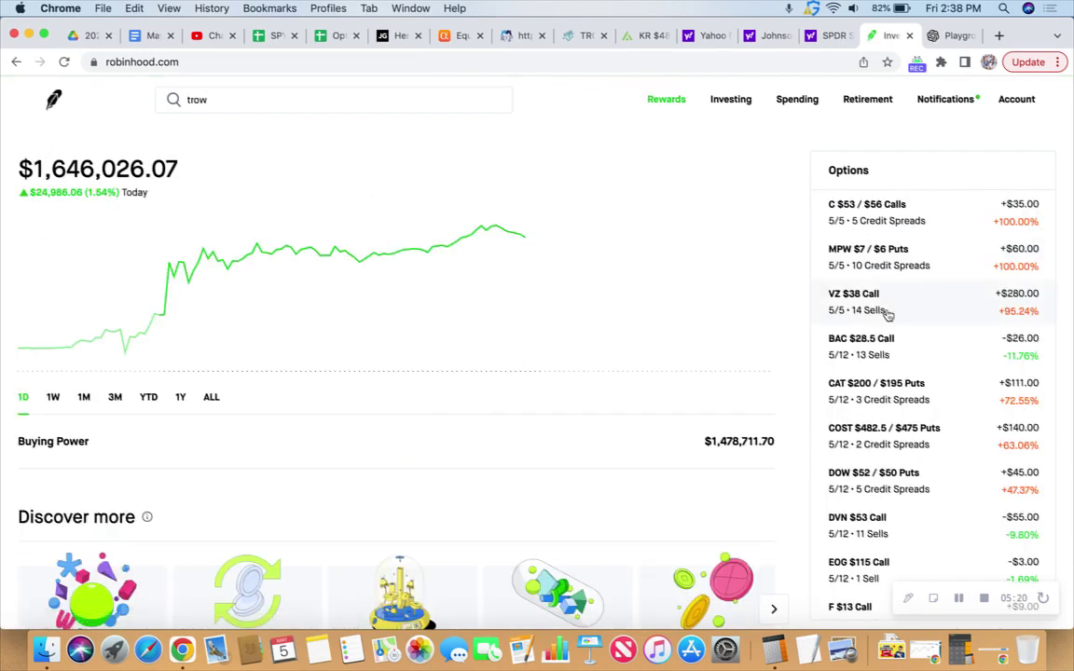
{"action": "scroll", "coordinate": [936, 314], "scroll_direction": "down", "scroll_amount": 4}
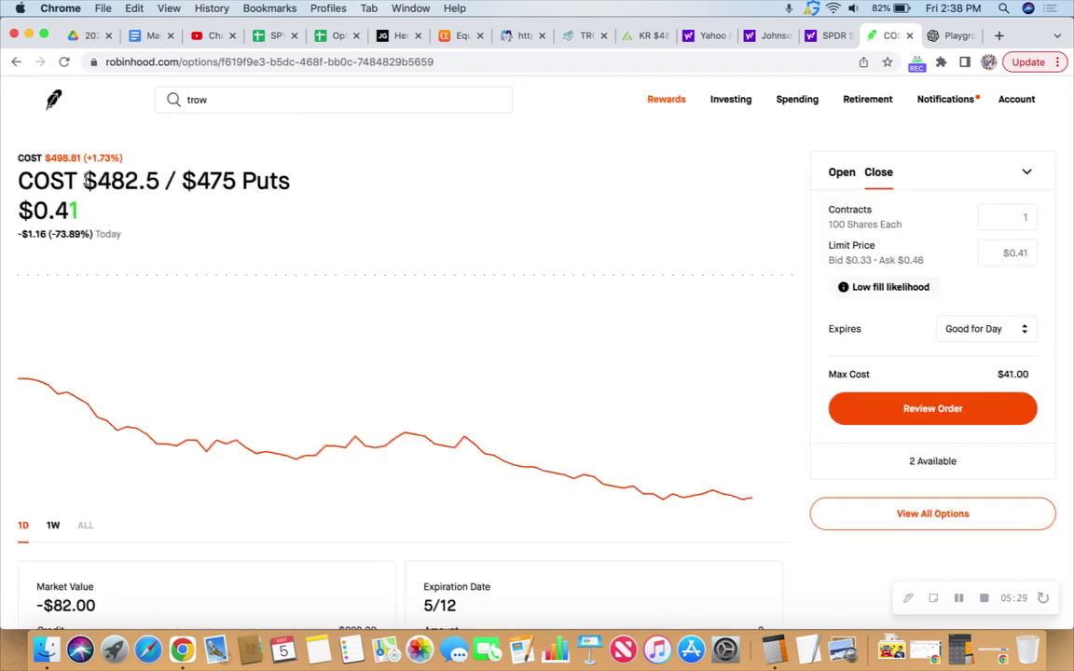
{"action": "left_click_drag", "start_coordinate": [85, 180], "coordinate": [153, 183]}
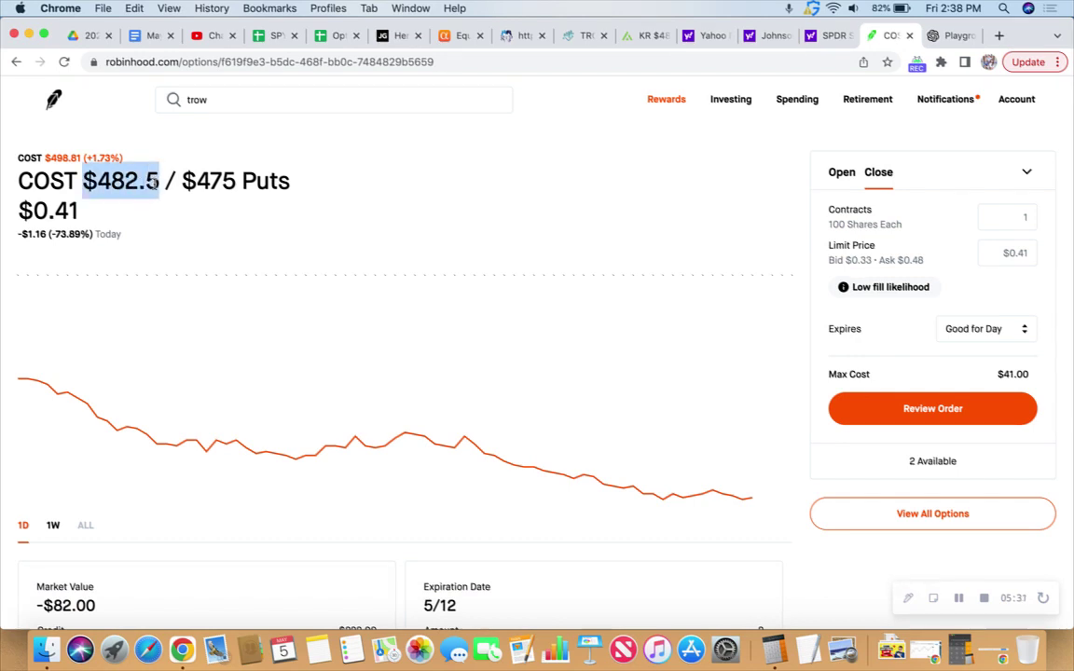
{"action": "left_click", "coordinate": [380, 237]}
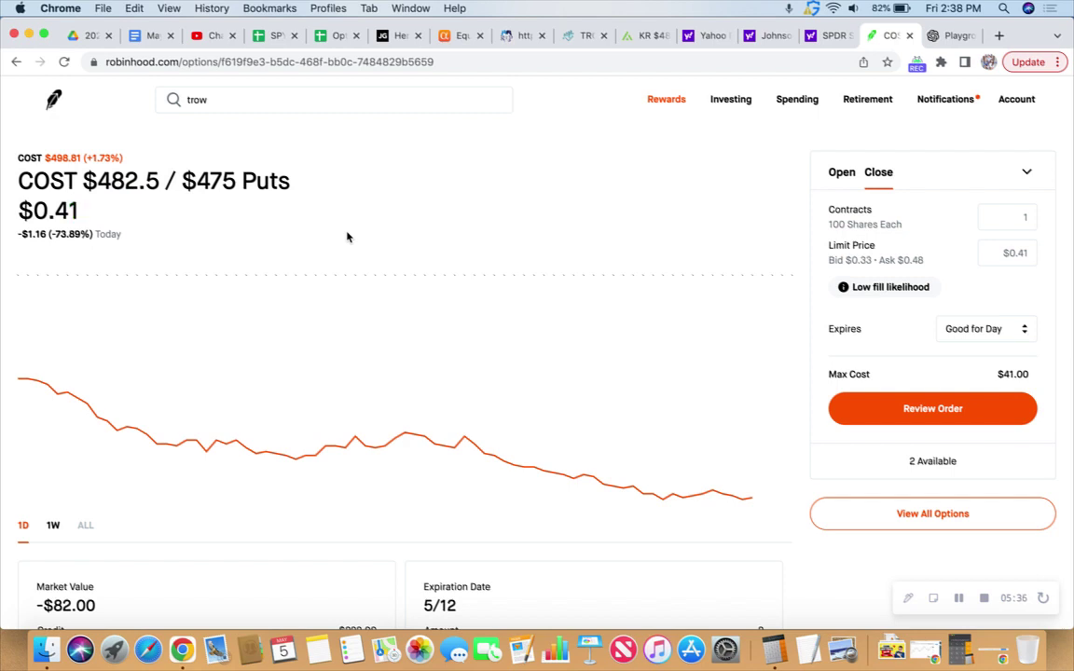
{"action": "left_click", "coordinate": [53, 98]}
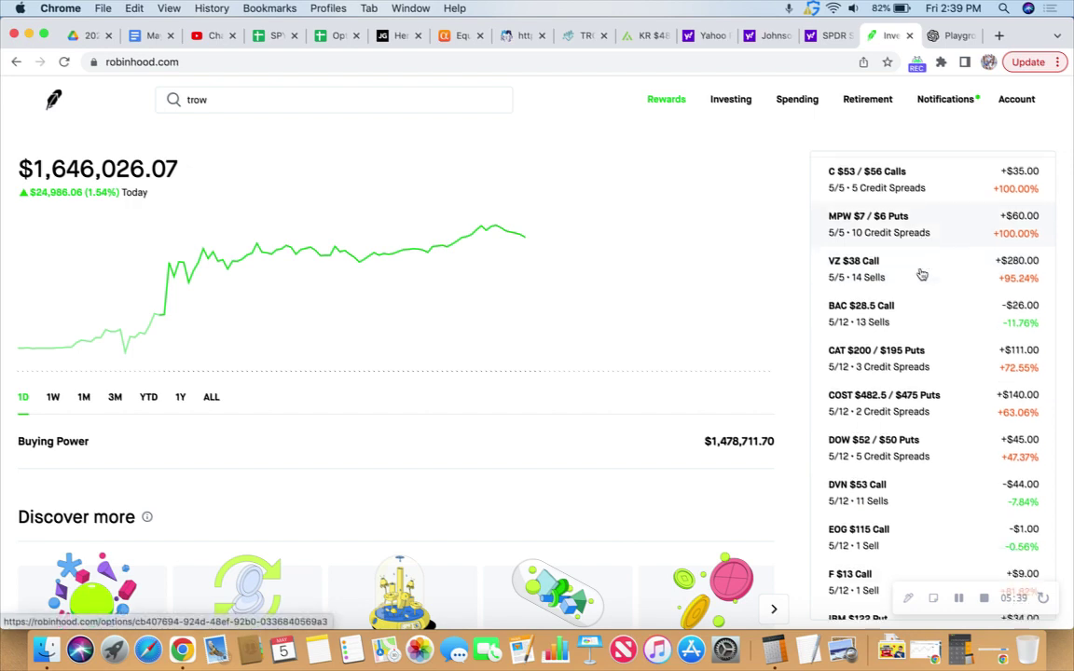
{"action": "scroll", "coordinate": [921, 279], "scroll_direction": "down", "scroll_amount": 3}
{"action": "scroll", "coordinate": [923, 282], "scroll_direction": "down", "scroll_amount": 2}
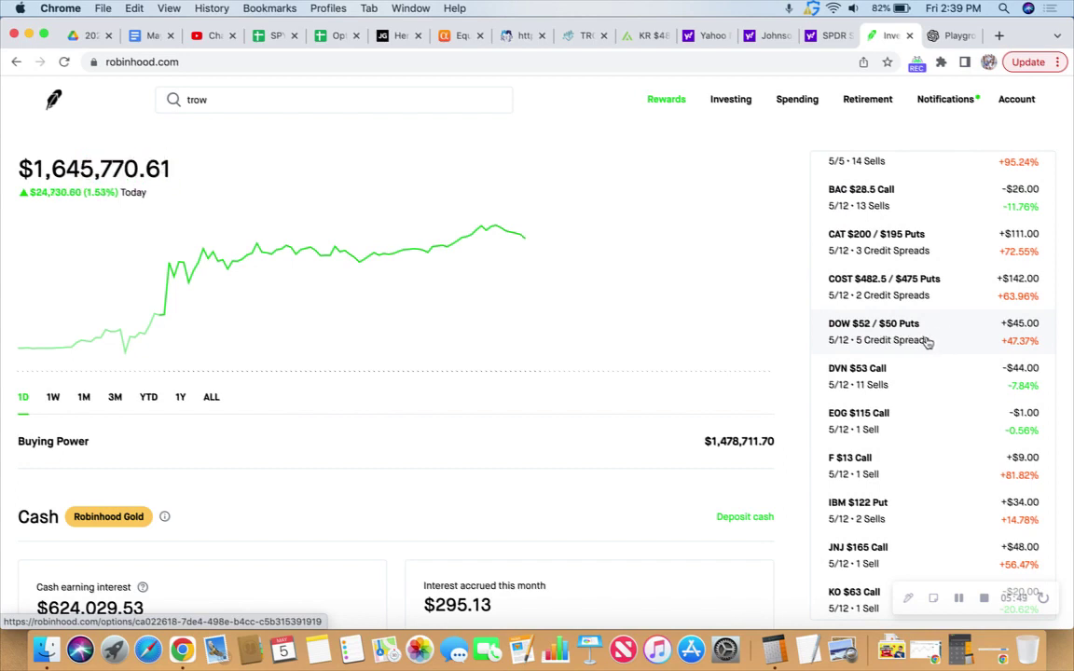
{"action": "left_click", "coordinate": [928, 342]}
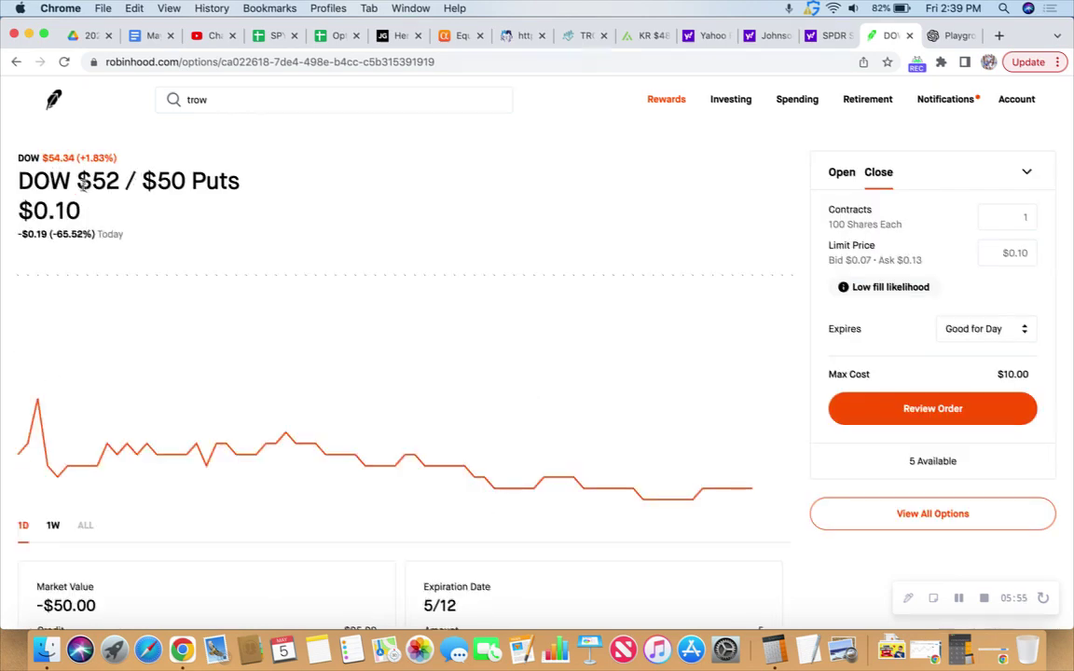
{"action": "left_click", "coordinate": [53, 101]}
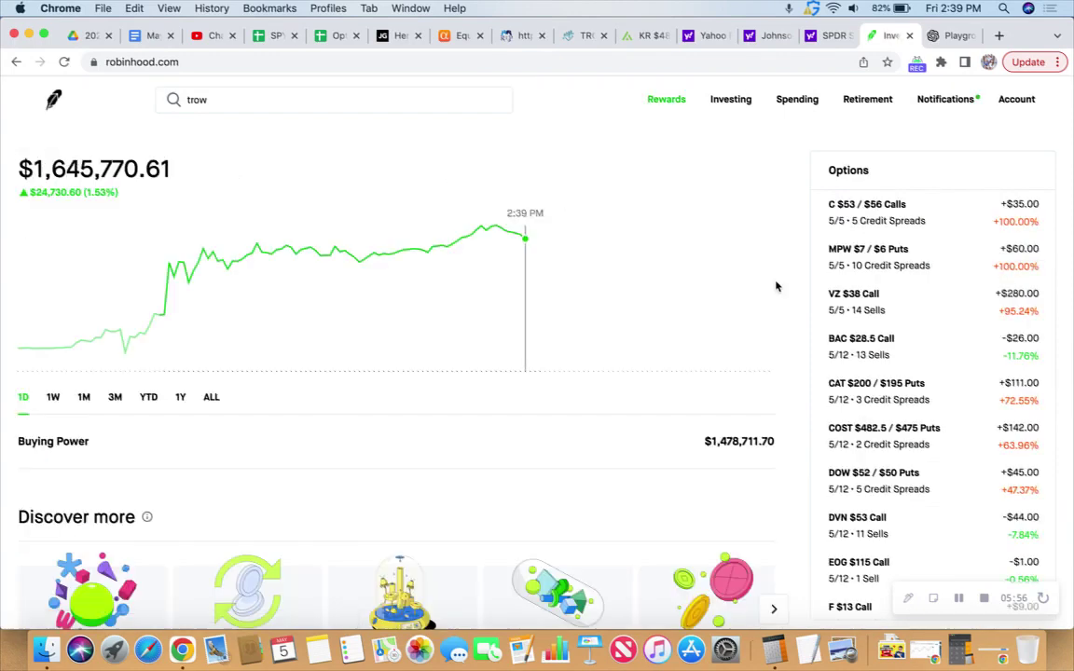
{"action": "scroll", "coordinate": [941, 324], "scroll_direction": "down", "scroll_amount": 5}
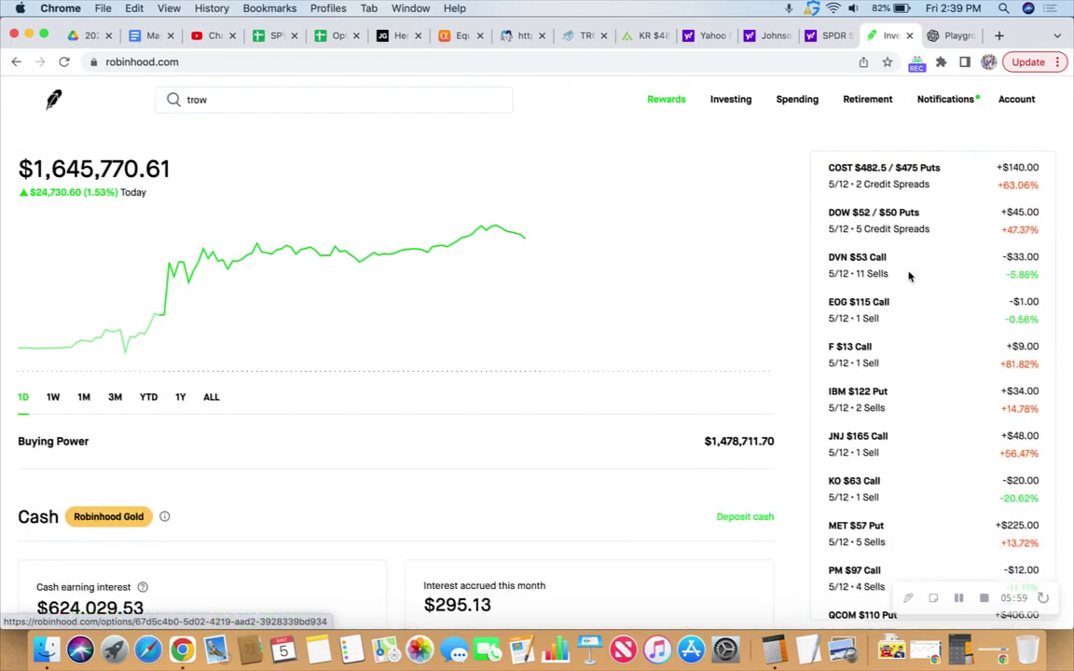
{"action": "scroll", "coordinate": [909, 276], "scroll_direction": "down", "scroll_amount": 3}
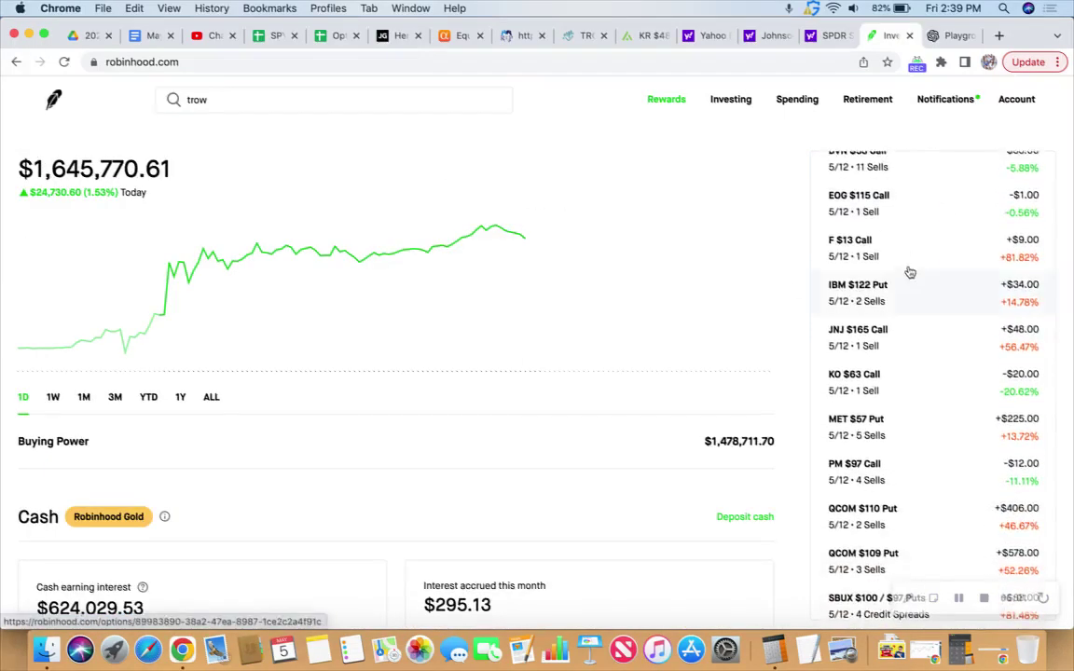
{"action": "scroll", "coordinate": [910, 273], "scroll_direction": "down", "scroll_amount": 2}
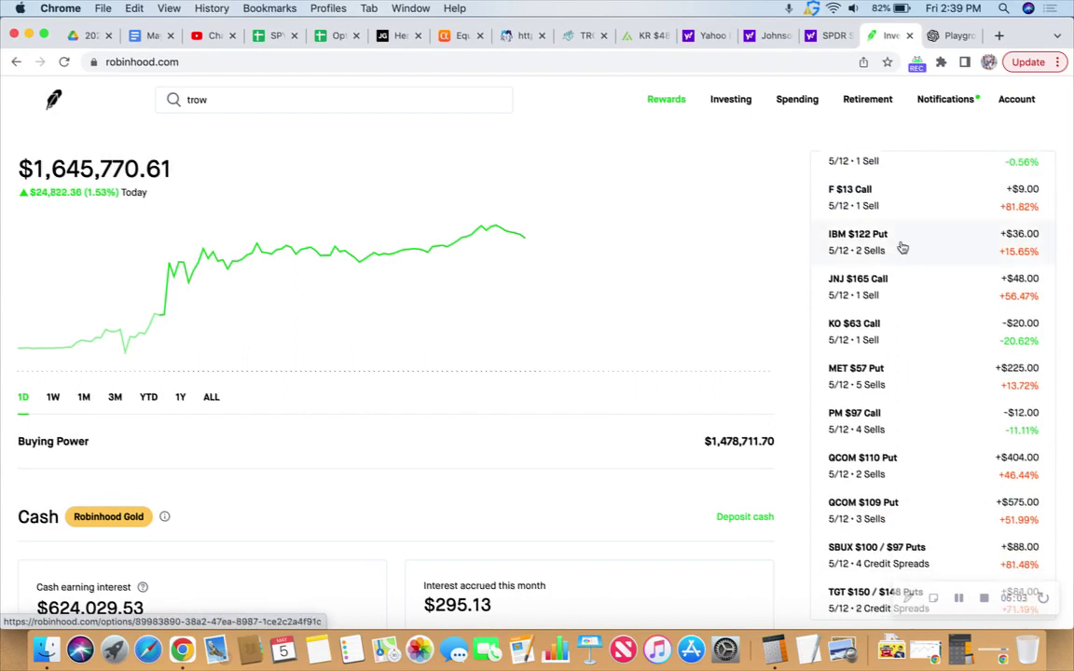
{"action": "scroll", "coordinate": [901, 247], "scroll_direction": "up", "scroll_amount": 1}
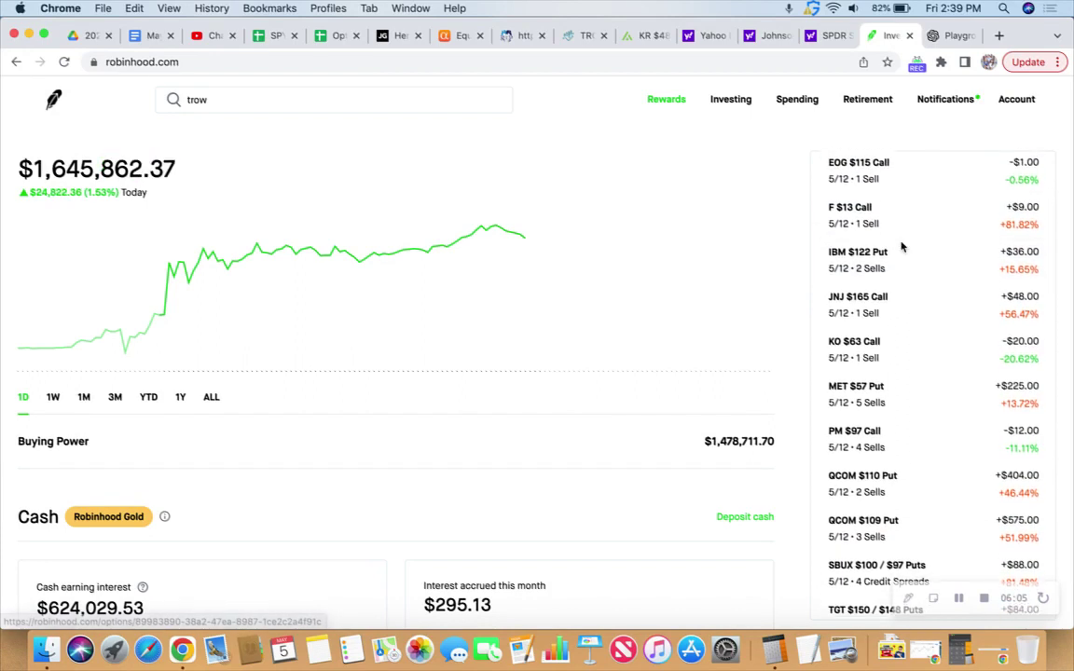
{"action": "scroll", "coordinate": [901, 247], "scroll_direction": "up", "scroll_amount": 10}
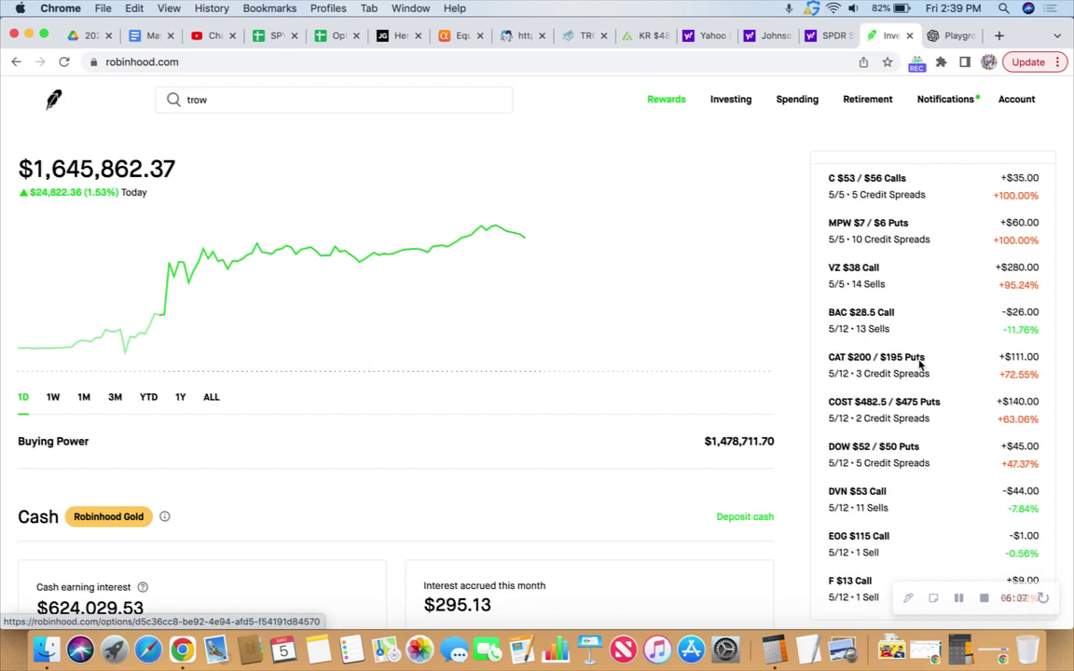
{"action": "scroll", "coordinate": [919, 364], "scroll_direction": "up", "scroll_amount": 1}
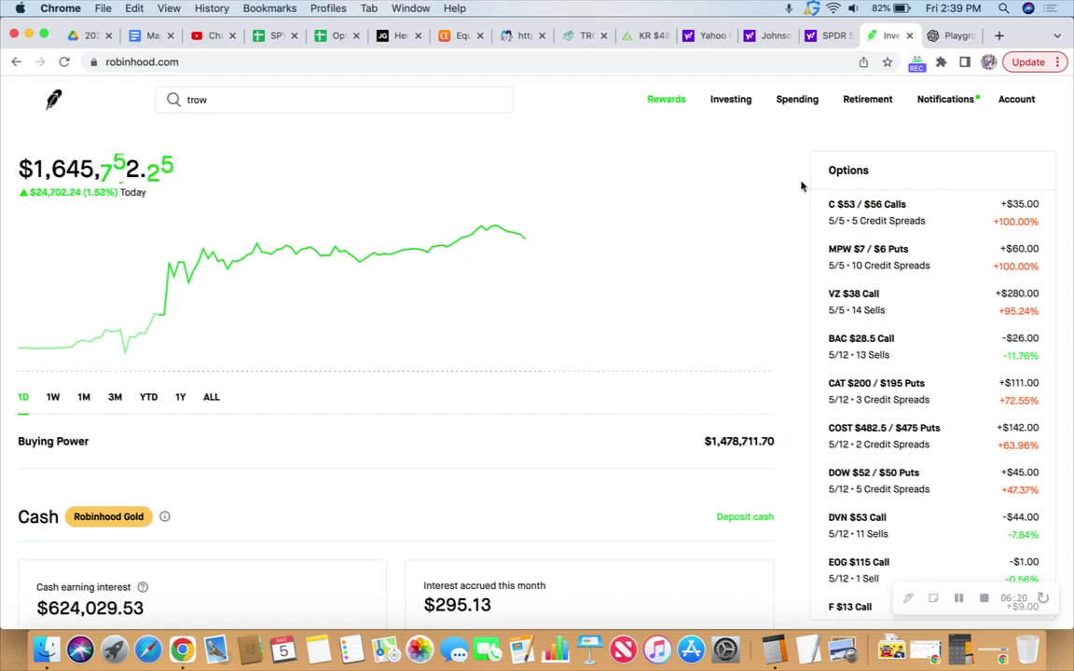
- Run the dividend growth stock prompt in OpenAI Playground to generate 40 companies with tickers
{"action": "left_click", "coordinate": [953, 36]}
{"action": "left_click", "coordinate": [421, 266]}
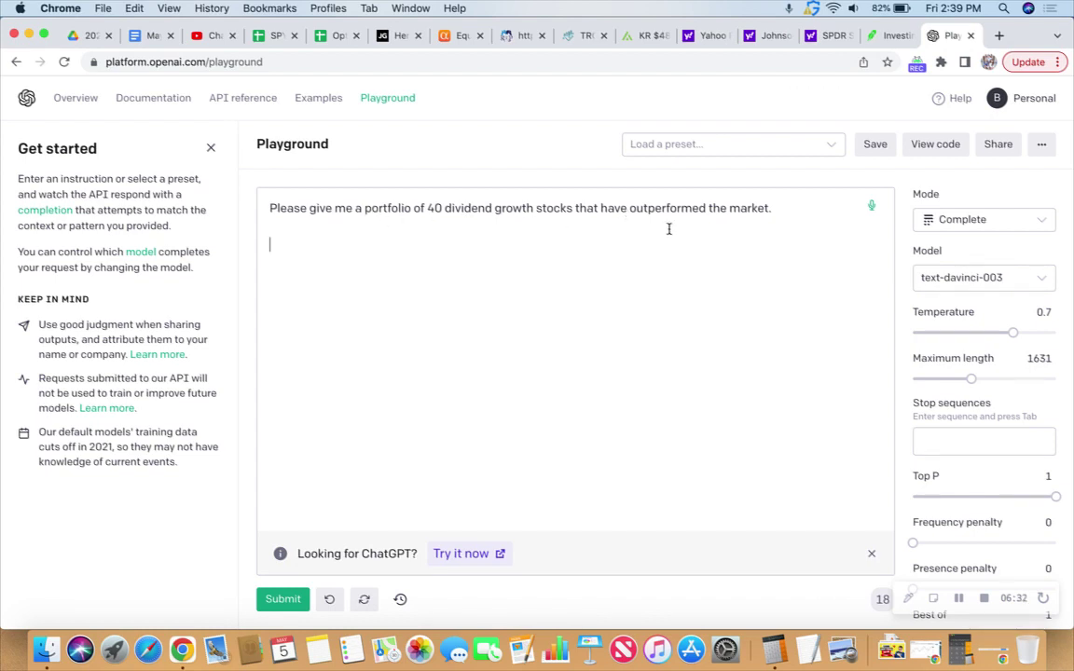
{"action": "left_click", "coordinate": [283, 598]}
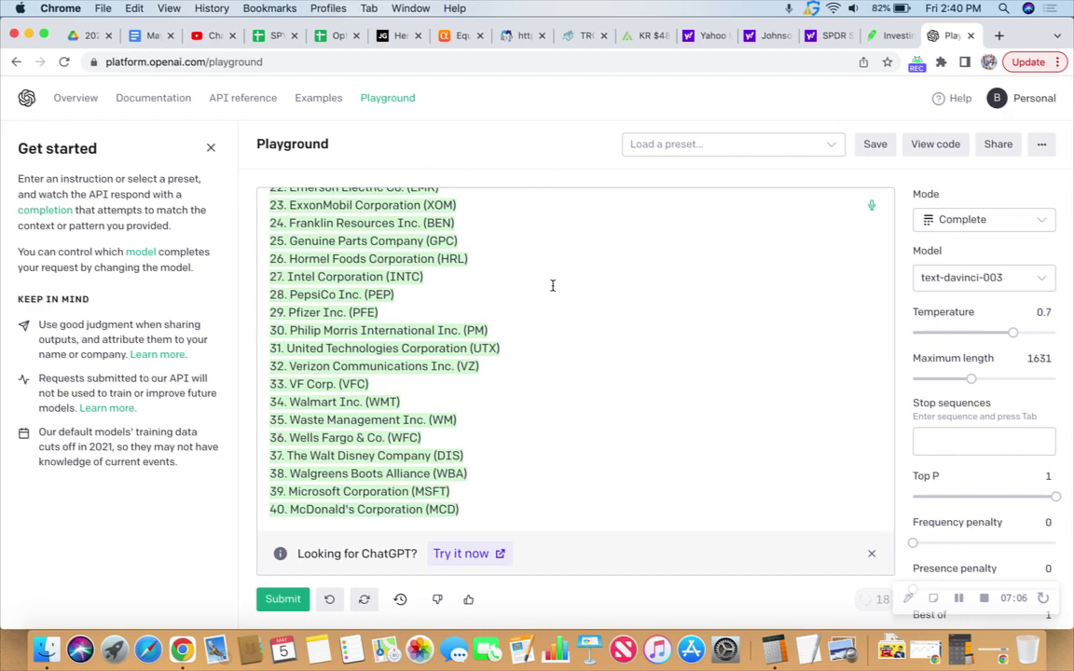
{"action": "scroll", "coordinate": [552, 285], "scroll_direction": "up", "scroll_amount": 10}
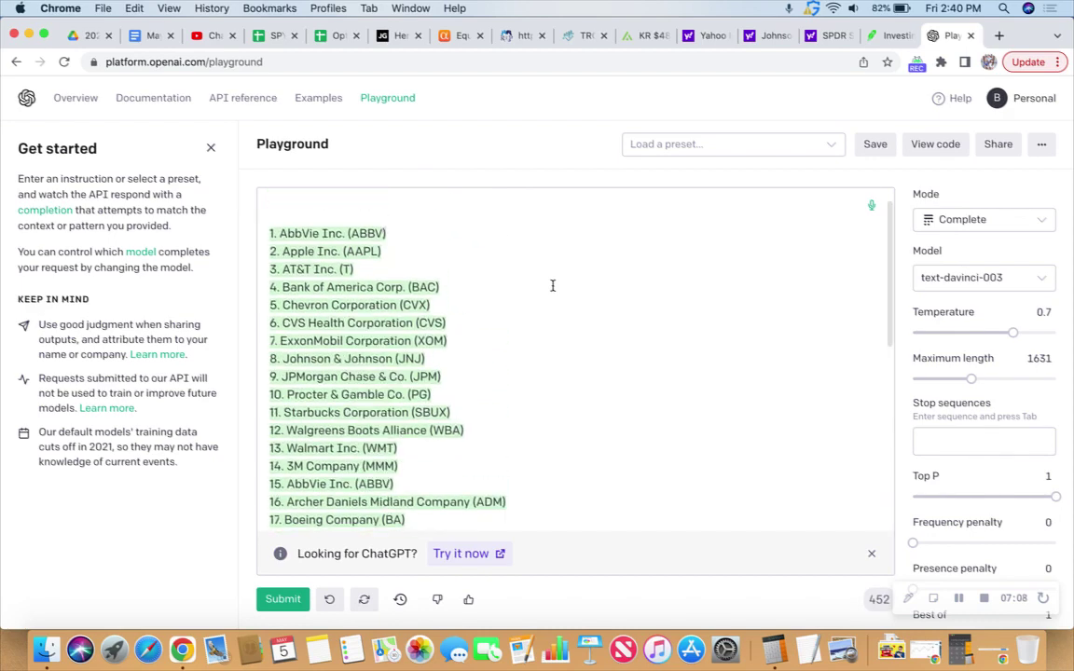
{"action": "scroll", "coordinate": [552, 285], "scroll_direction": "down", "scroll_amount": 1}
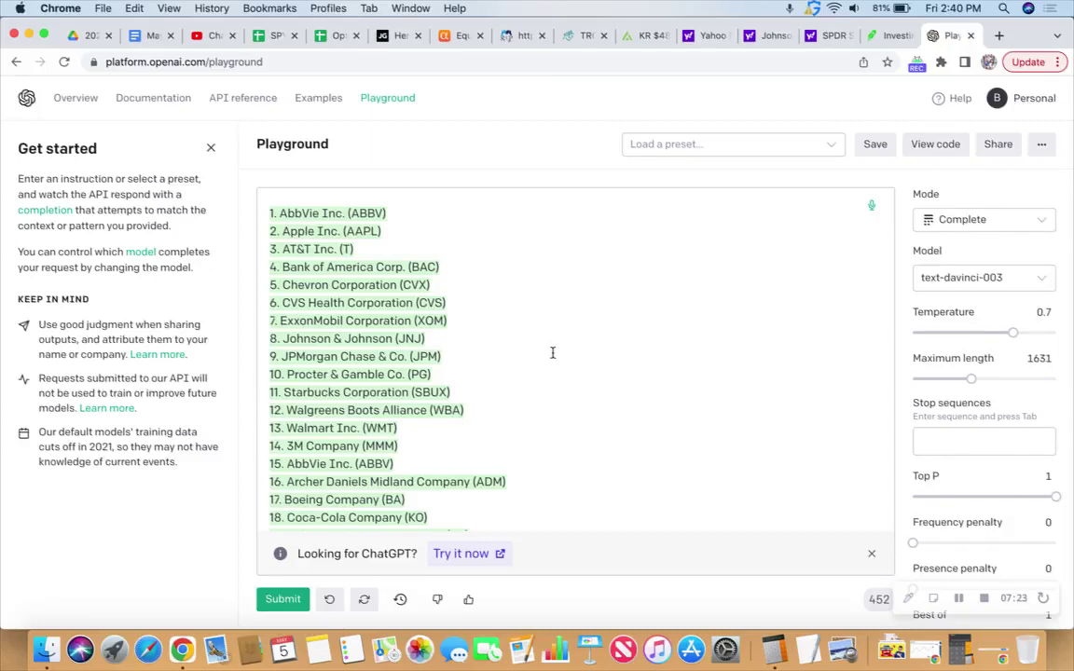
{"action": "scroll", "coordinate": [550, 350], "scroll_direction": "down", "scroll_amount": 3}
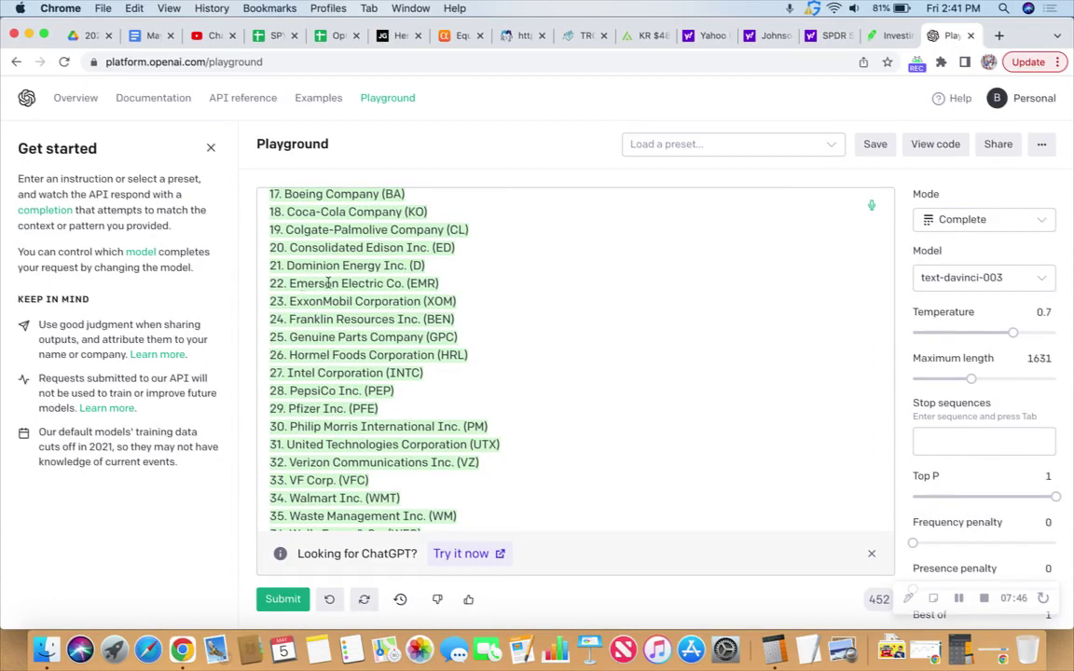
{"action": "scroll", "coordinate": [540, 304], "scroll_direction": "down", "scroll_amount": 1}
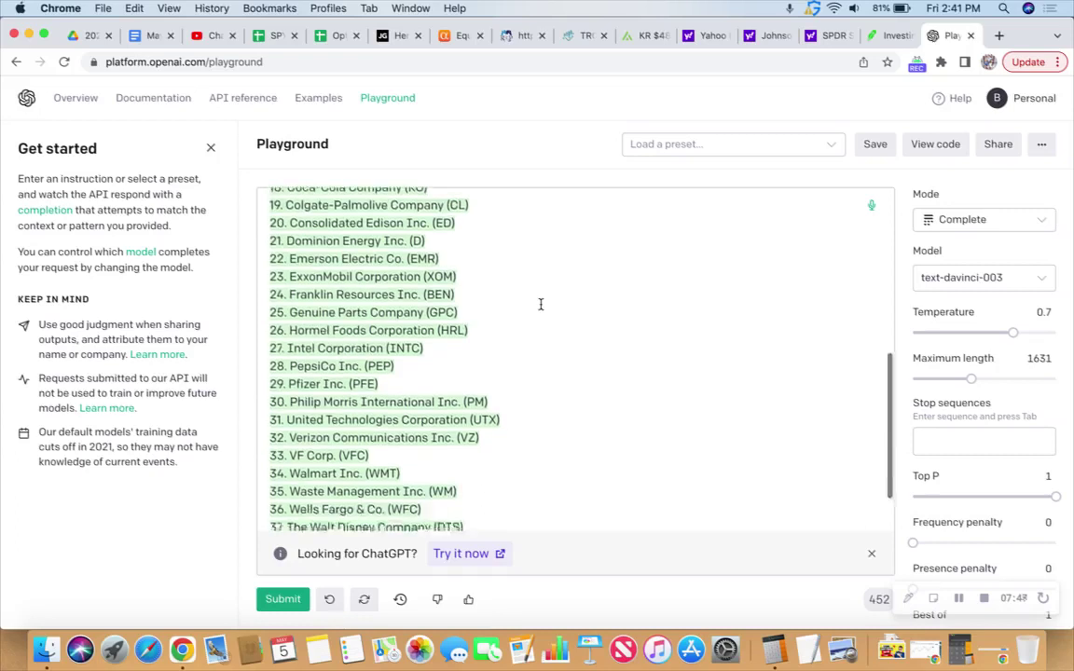
{"action": "scroll", "coordinate": [539, 304], "scroll_direction": "up", "scroll_amount": 1}
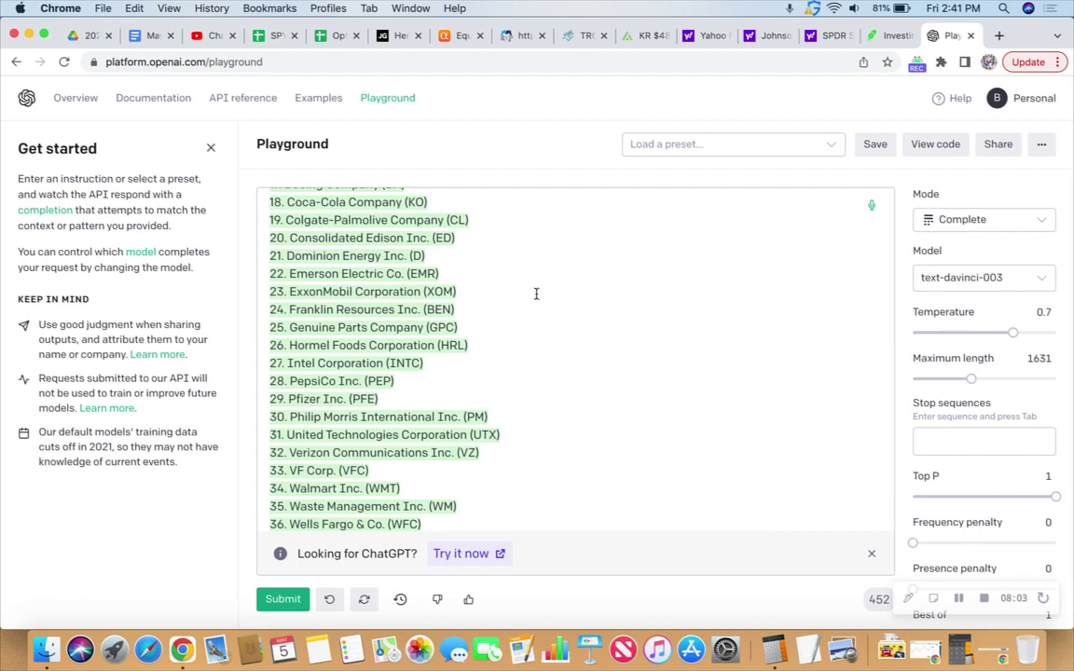
{"action": "scroll", "coordinate": [536, 294], "scroll_direction": "down", "scroll_amount": 1}
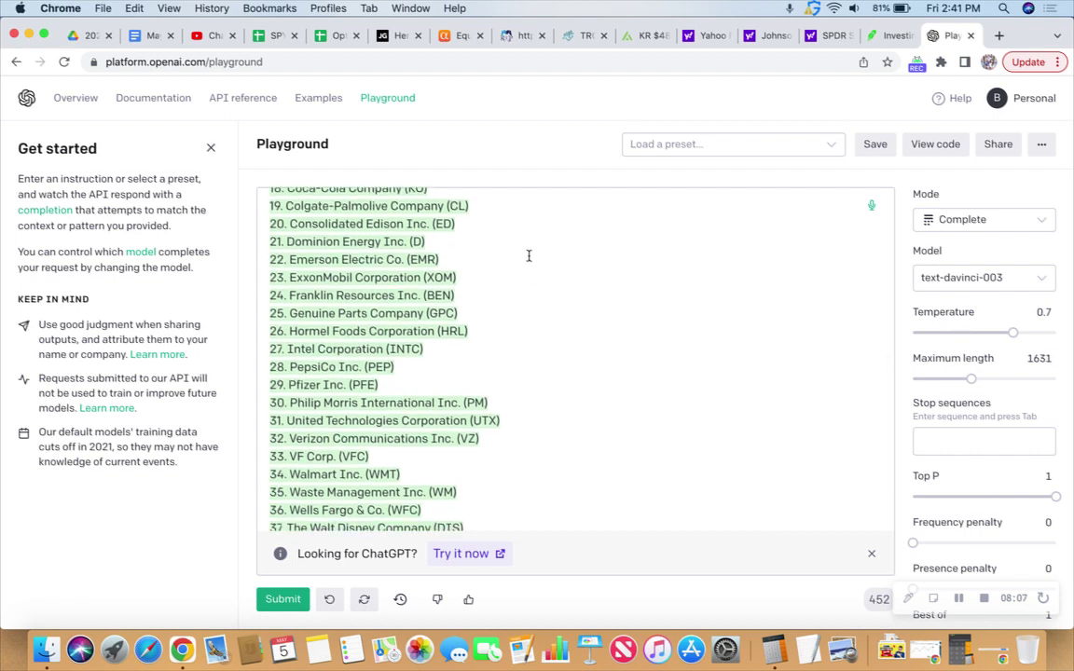
{"action": "scroll", "coordinate": [539, 271], "scroll_direction": "down", "scroll_amount": 1}
{"action": "scroll", "coordinate": [539, 270], "scroll_direction": "down", "scroll_amount": 2}
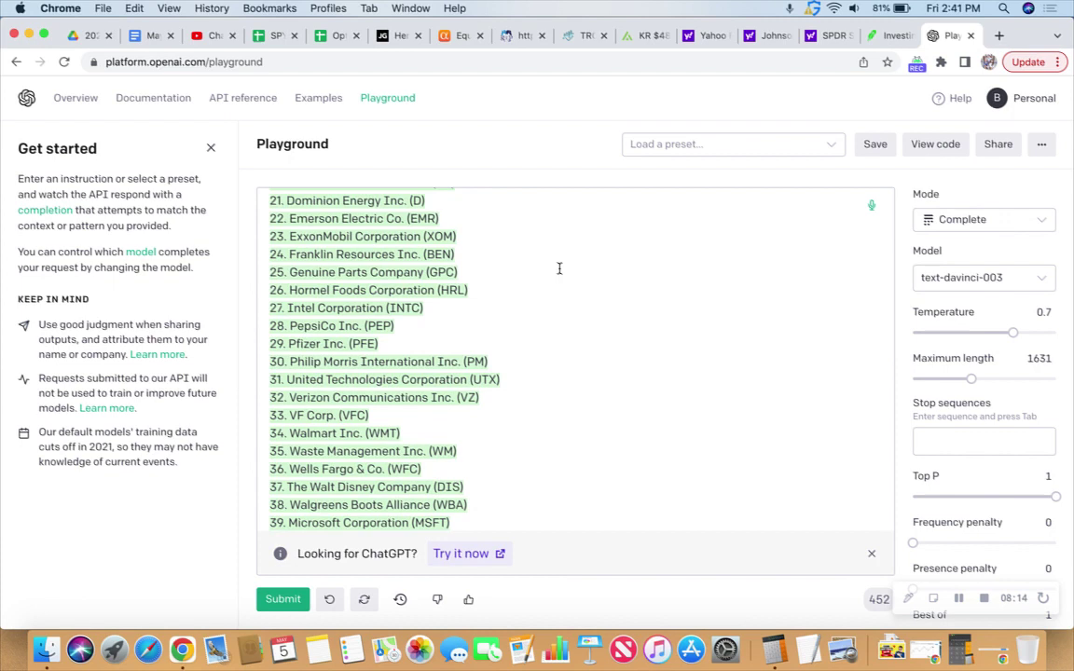
{"action": "scroll", "coordinate": [559, 266], "scroll_direction": "down", "scroll_amount": 1}
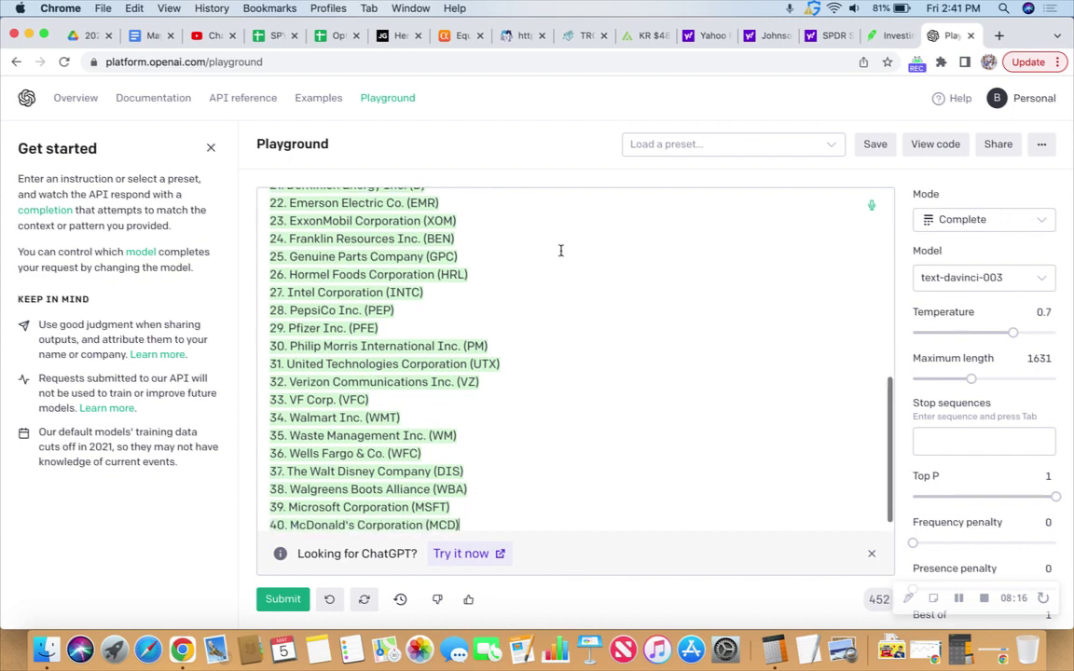
{"action": "scroll", "coordinate": [559, 256], "scroll_direction": "down", "scroll_amount": 1}
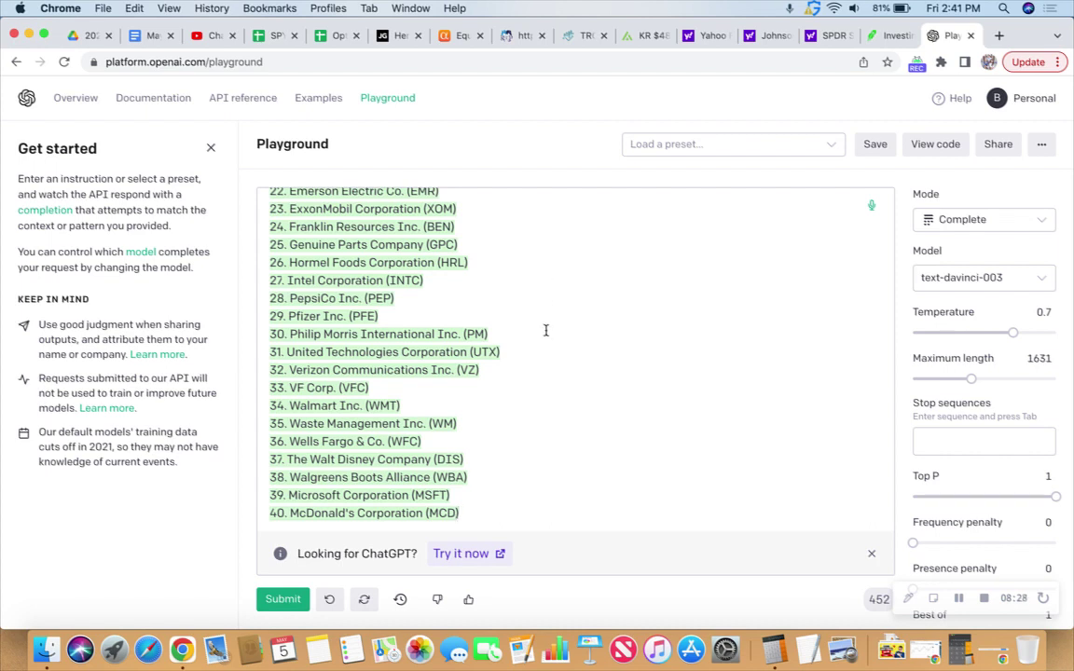
{"action": "scroll", "coordinate": [546, 329], "scroll_direction": "down", "scroll_amount": 1}
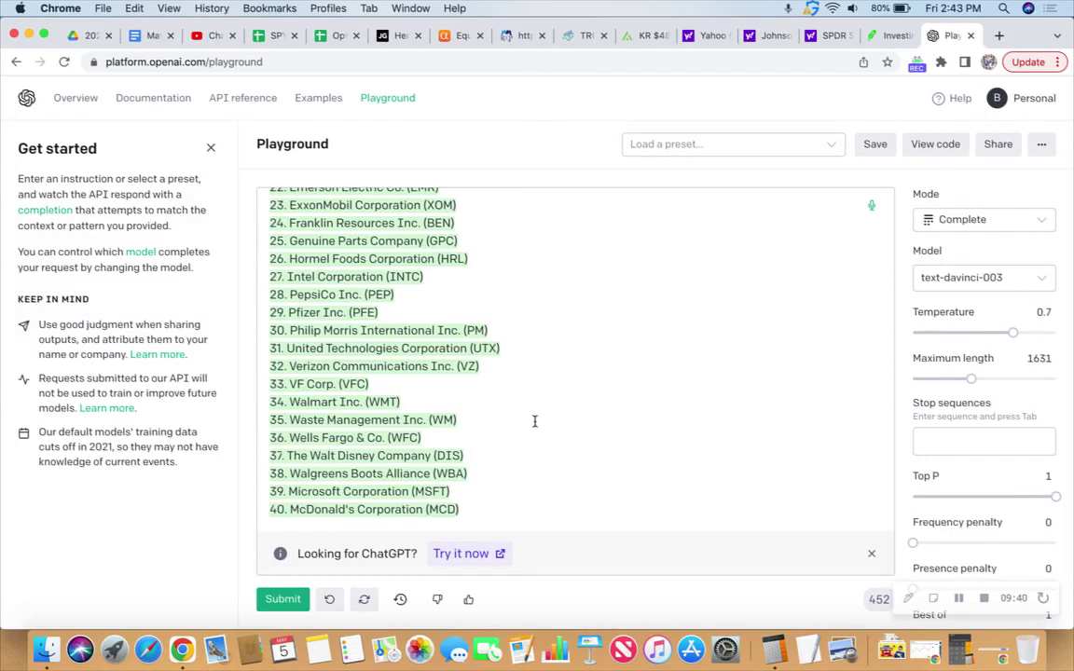
- Scroll back to the prompt to review the generated list starting with AbbVie, Apple and AT&T
{"action": "scroll", "coordinate": [532, 416], "scroll_direction": "up", "scroll_amount": 10}
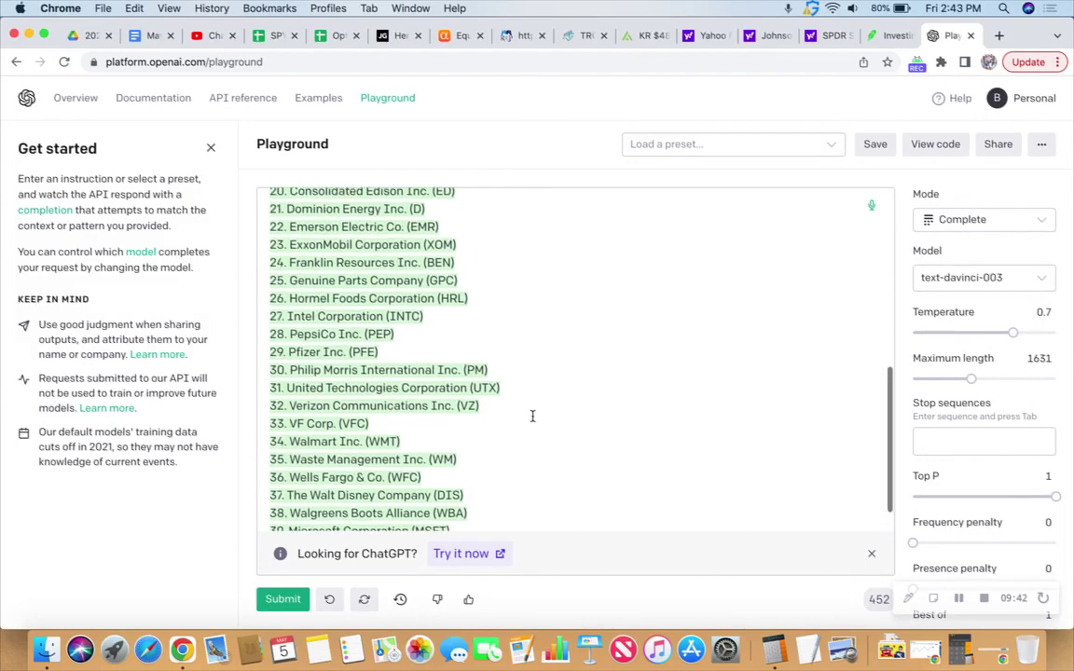
{"action": "scroll", "coordinate": [532, 416], "scroll_direction": "up", "scroll_amount": 2}
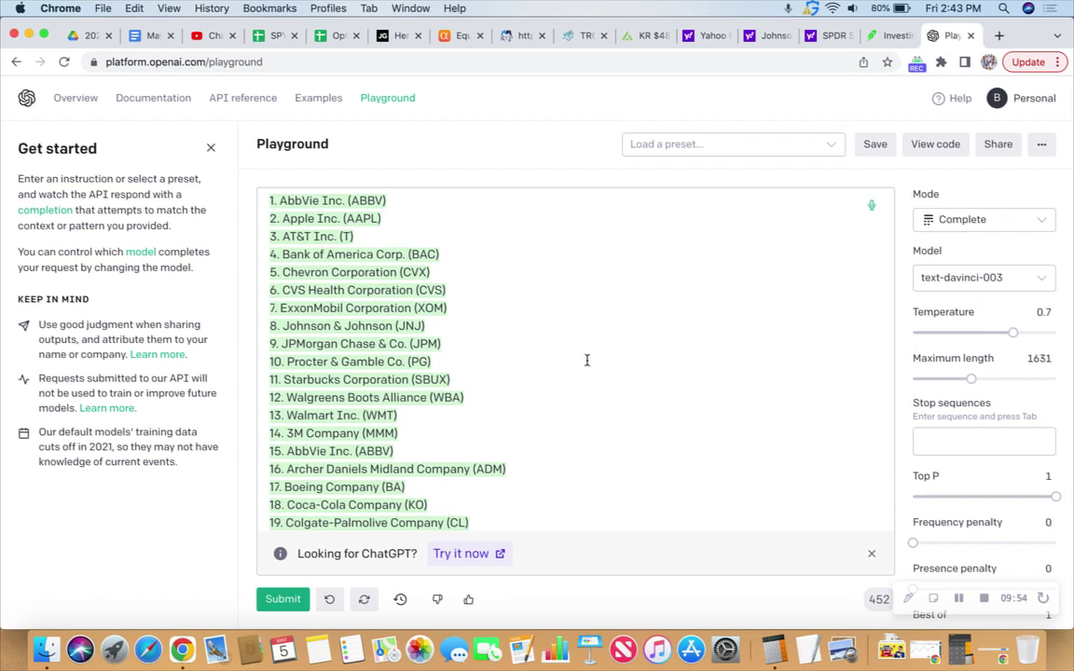
{"action": "scroll", "coordinate": [588, 359], "scroll_direction": "up", "scroll_amount": 3}
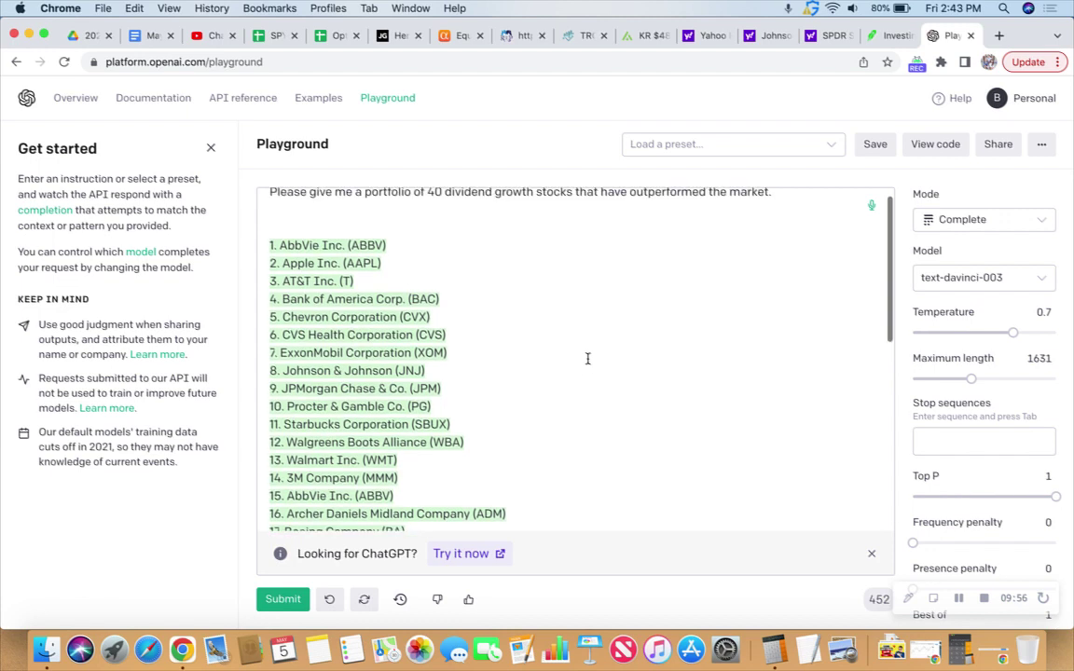
{"action": "scroll", "coordinate": [587, 352], "scroll_direction": "down", "scroll_amount": 1}
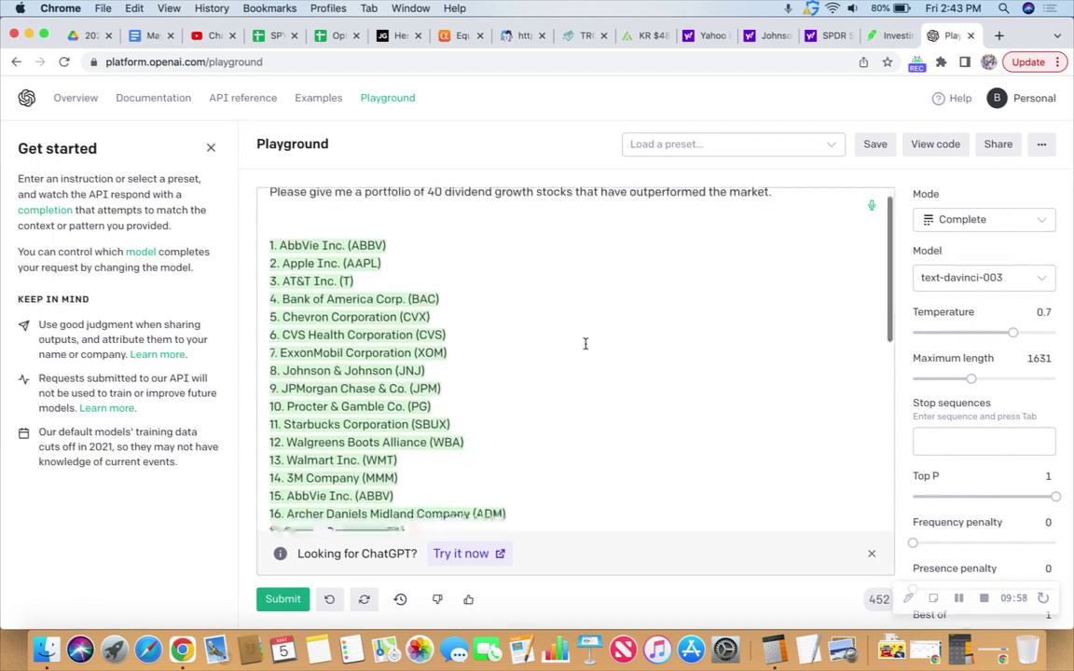
{"action": "scroll", "coordinate": [585, 344], "scroll_direction": "up", "scroll_amount": 1}
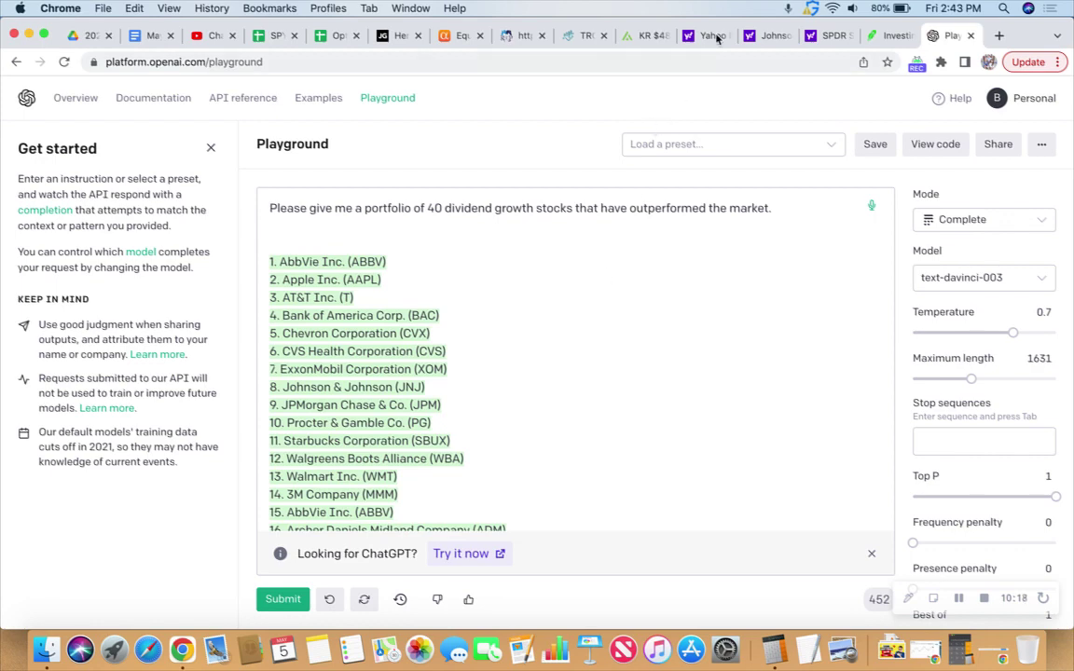
- Check the SPY intraday chart in Yahoo Finance, then return to the Robinhood portfolio
{"action": "left_click", "coordinate": [830, 36]}
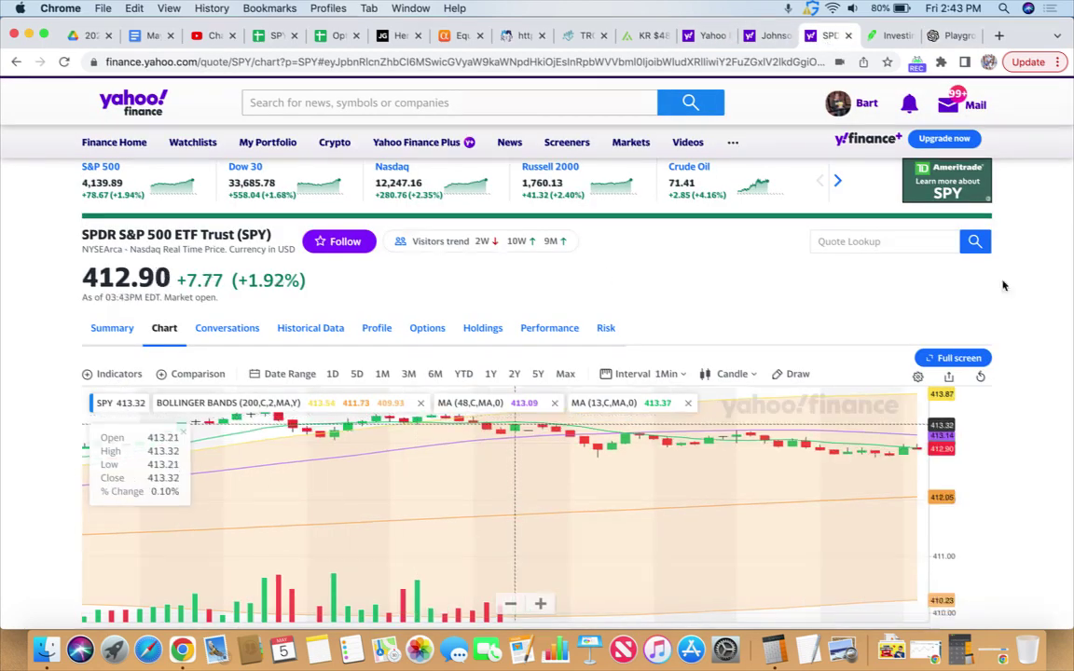
{"action": "scroll", "coordinate": [1016, 299], "scroll_direction": "down", "scroll_amount": 3}
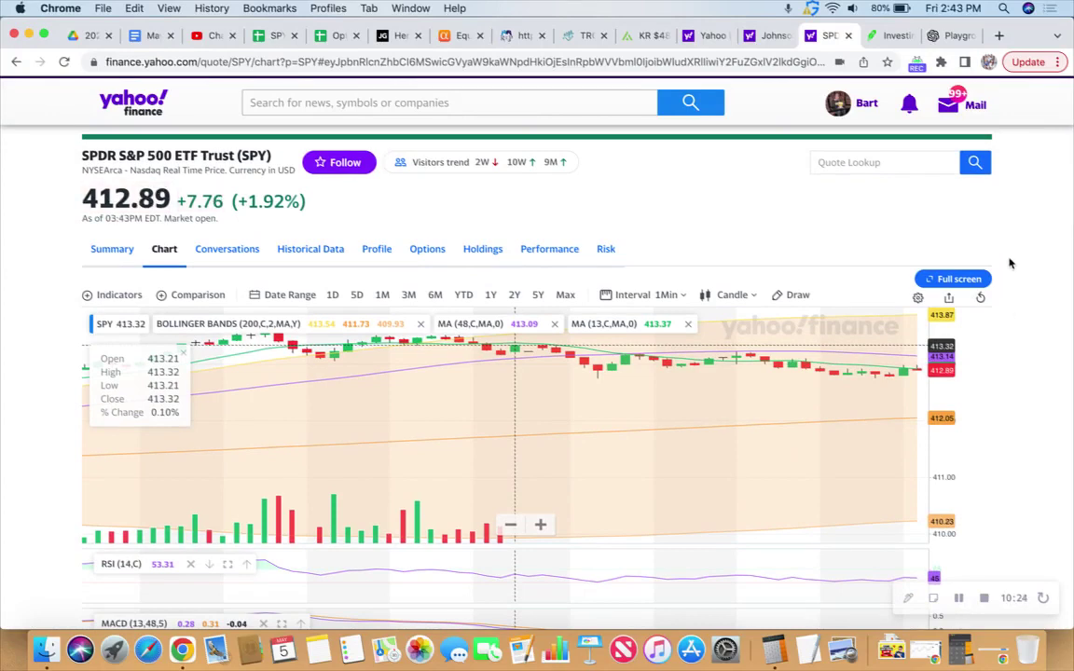
{"action": "scroll", "coordinate": [1009, 264], "scroll_direction": "up", "scroll_amount": 1}
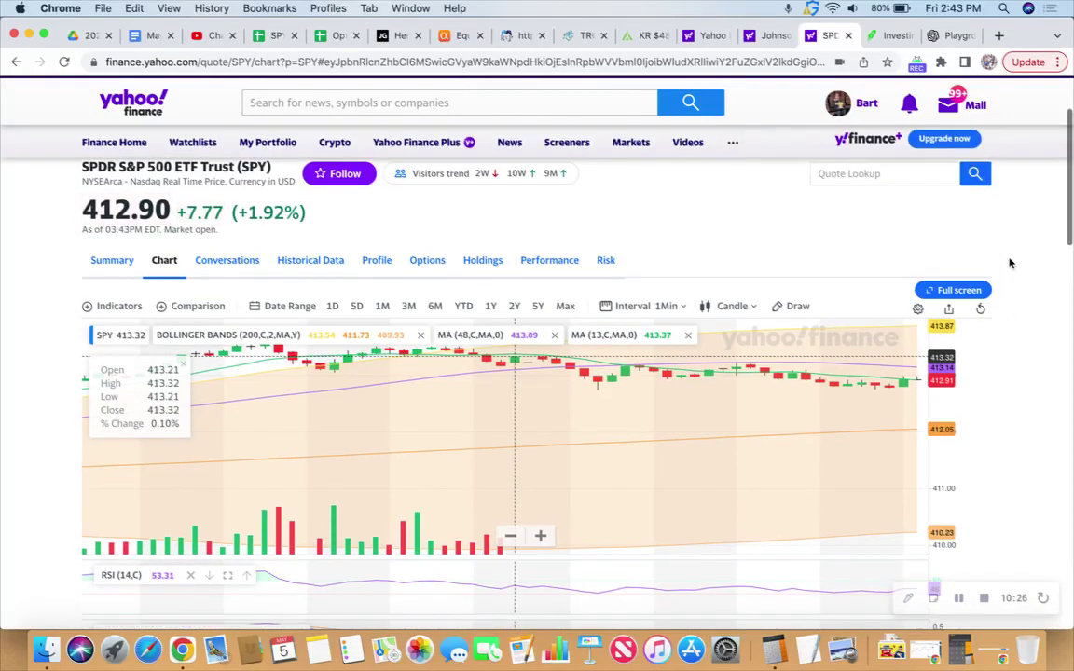
{"action": "scroll", "coordinate": [1010, 264], "scroll_direction": "up", "scroll_amount": 1}
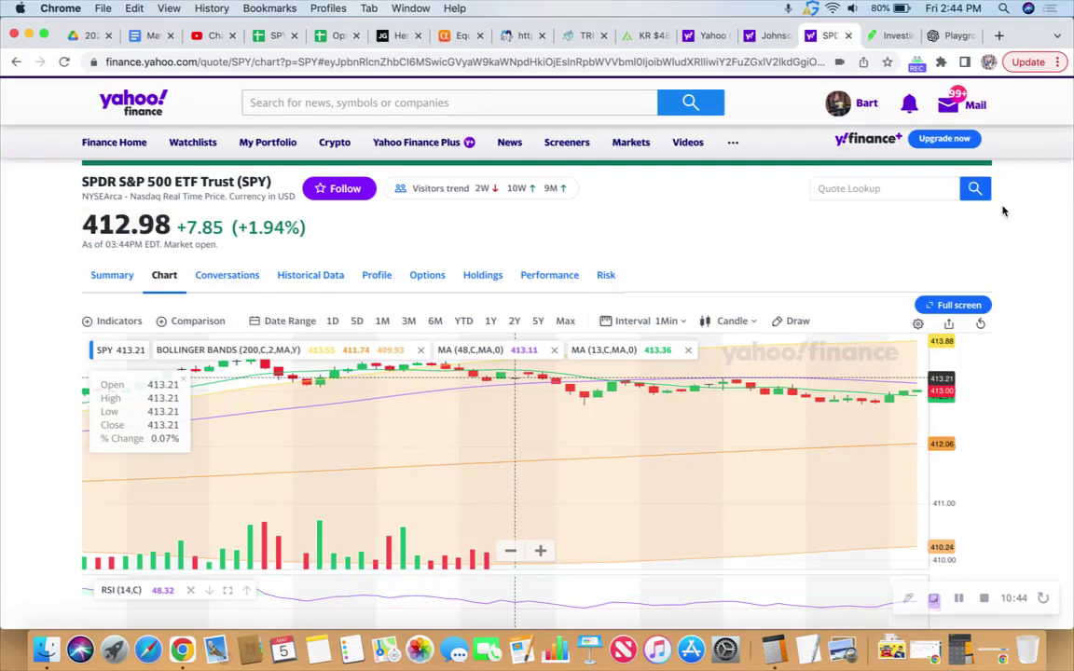
{"action": "scroll", "coordinate": [1009, 255], "scroll_direction": "up", "scroll_amount": 2}
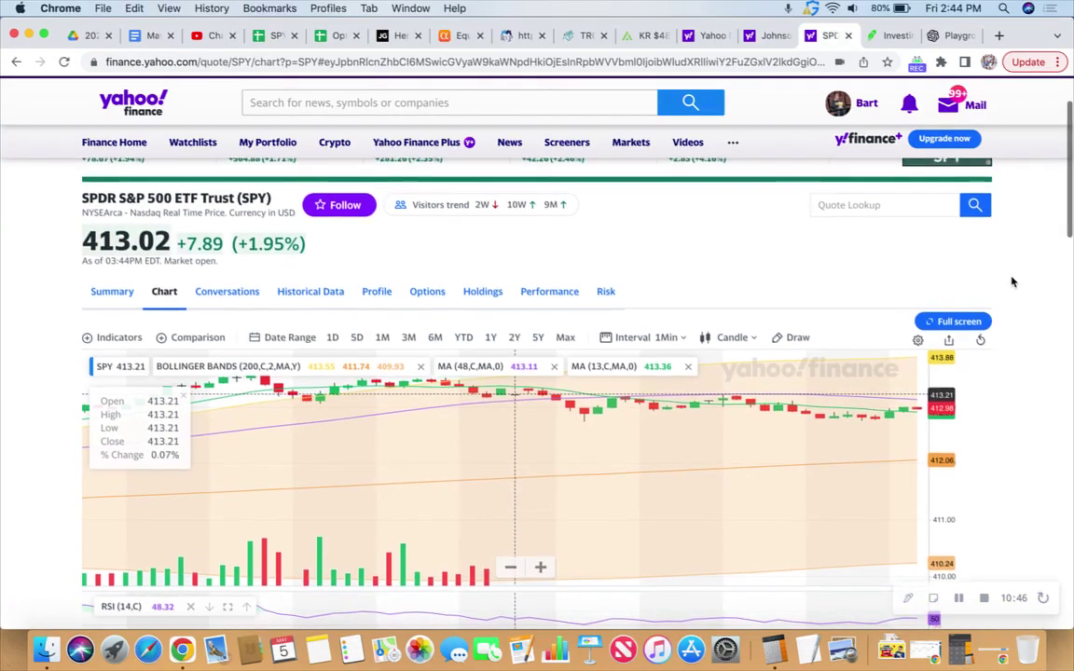
{"action": "scroll", "coordinate": [1012, 281], "scroll_direction": "up", "scroll_amount": 2}
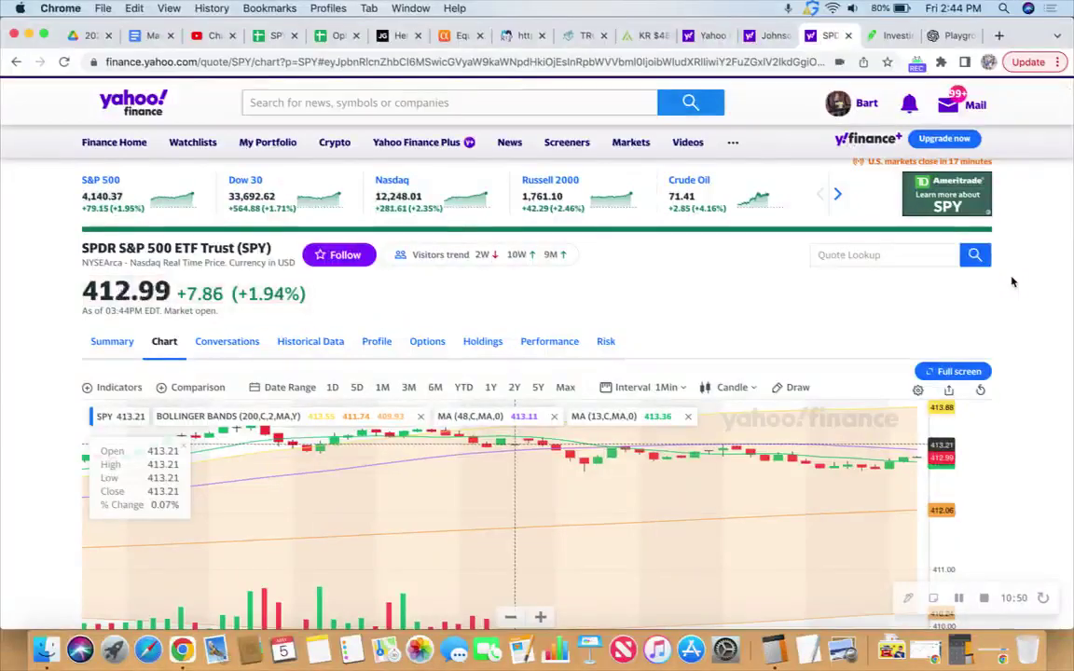
{"action": "scroll", "coordinate": [1013, 282], "scroll_direction": "down", "scroll_amount": 1}
{"action": "scroll", "coordinate": [1012, 282], "scroll_direction": "down", "scroll_amount": 2}
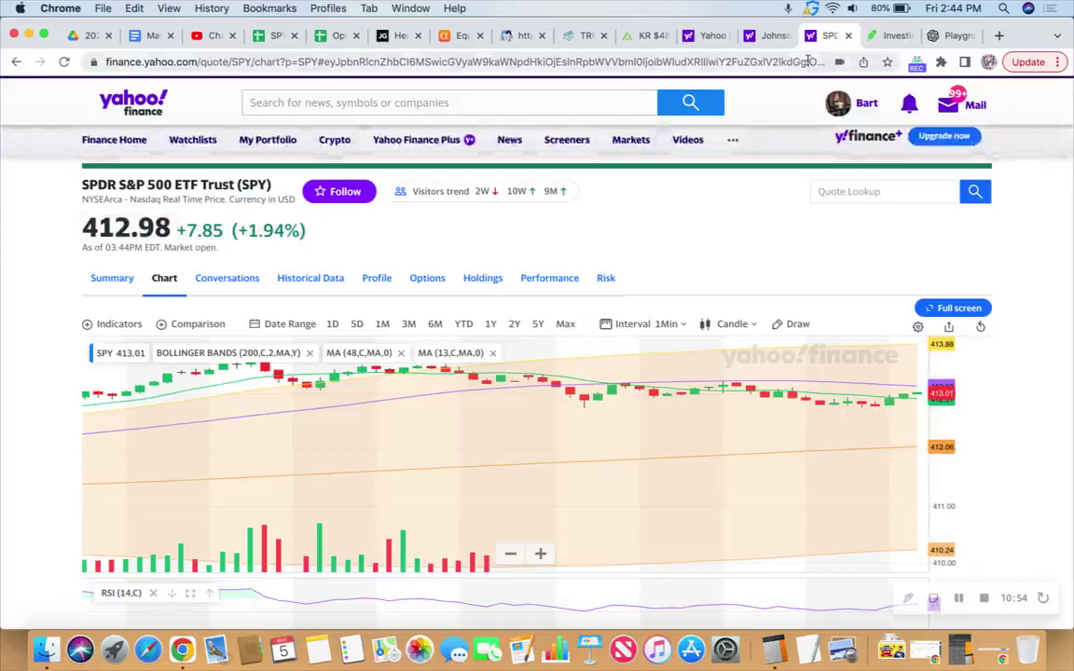
{"action": "left_click", "coordinate": [890, 35]}
- Open the SPY $425 / $428 Calls spread: $0.24, -$120.00 market value, expiring 5/19
{"action": "scroll", "coordinate": [949, 353], "scroll_direction": "down", "scroll_amount": 6}
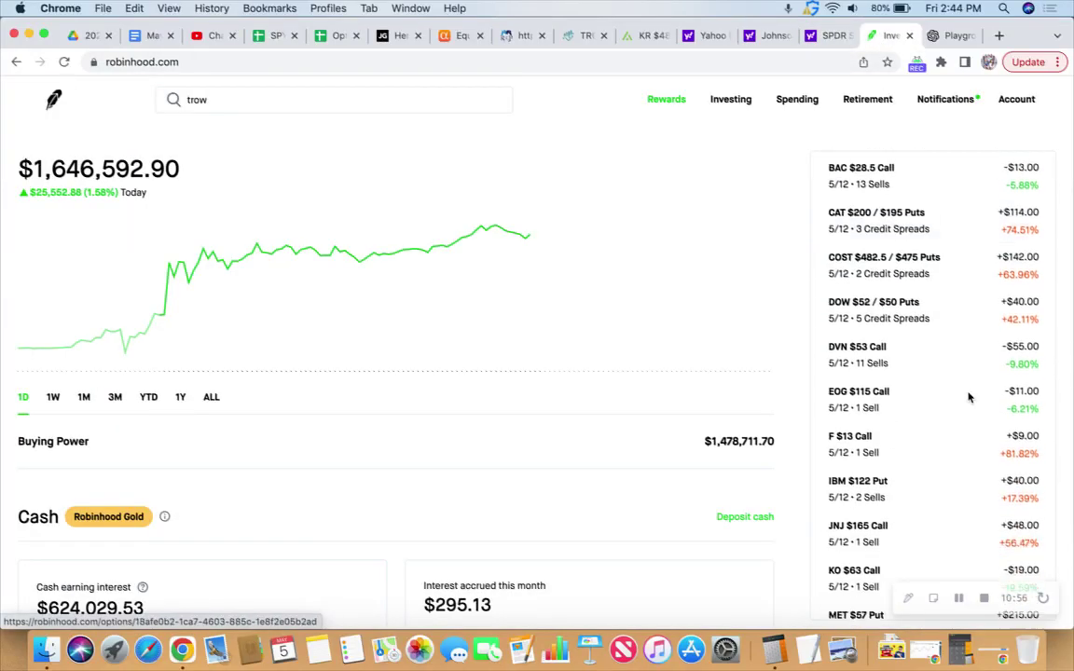
{"action": "scroll", "coordinate": [910, 344], "scroll_direction": "down", "scroll_amount": 10}
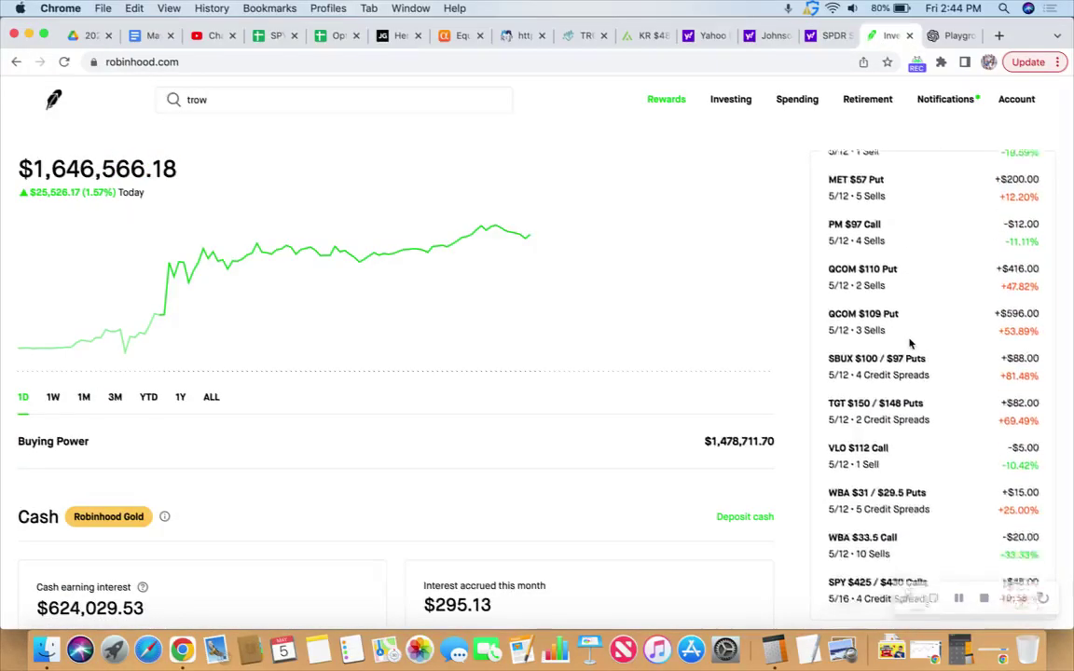
{"action": "scroll", "coordinate": [910, 344], "scroll_direction": "down", "scroll_amount": 4}
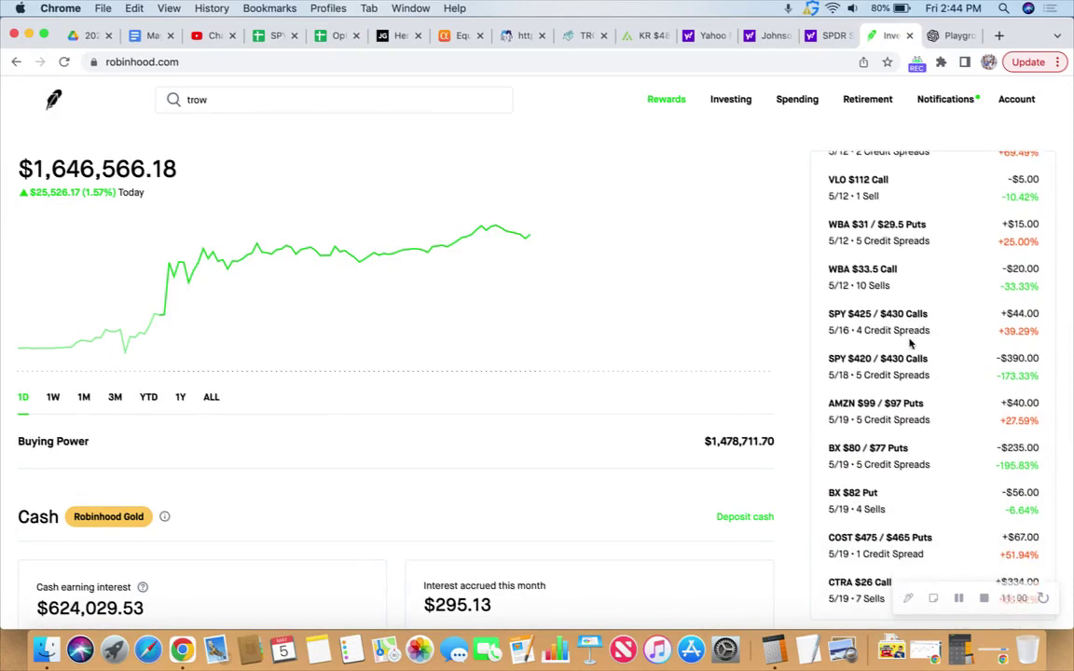
{"action": "scroll", "coordinate": [914, 320], "scroll_direction": "down", "scroll_amount": 9}
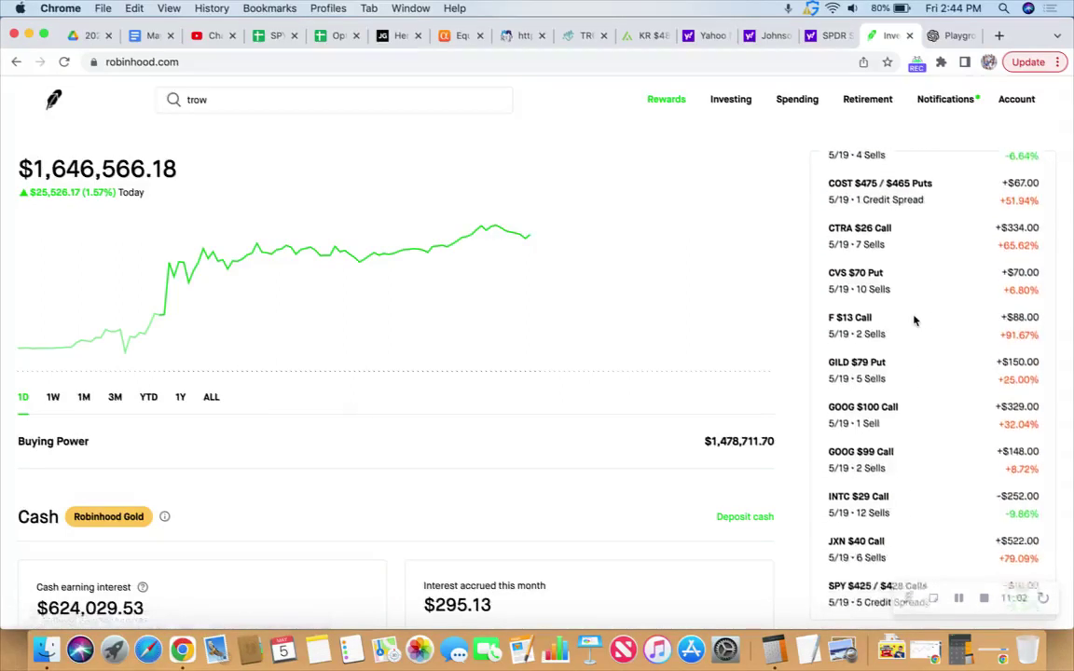
{"action": "scroll", "coordinate": [916, 280], "scroll_direction": "down", "scroll_amount": 3}
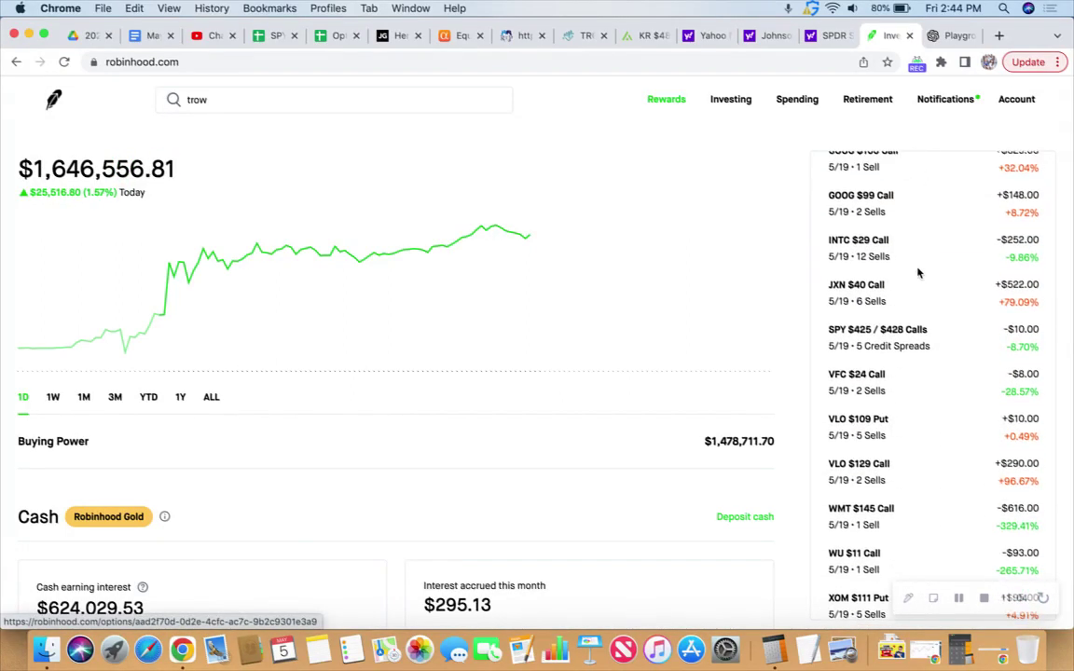
{"action": "left_click", "coordinate": [858, 340]}
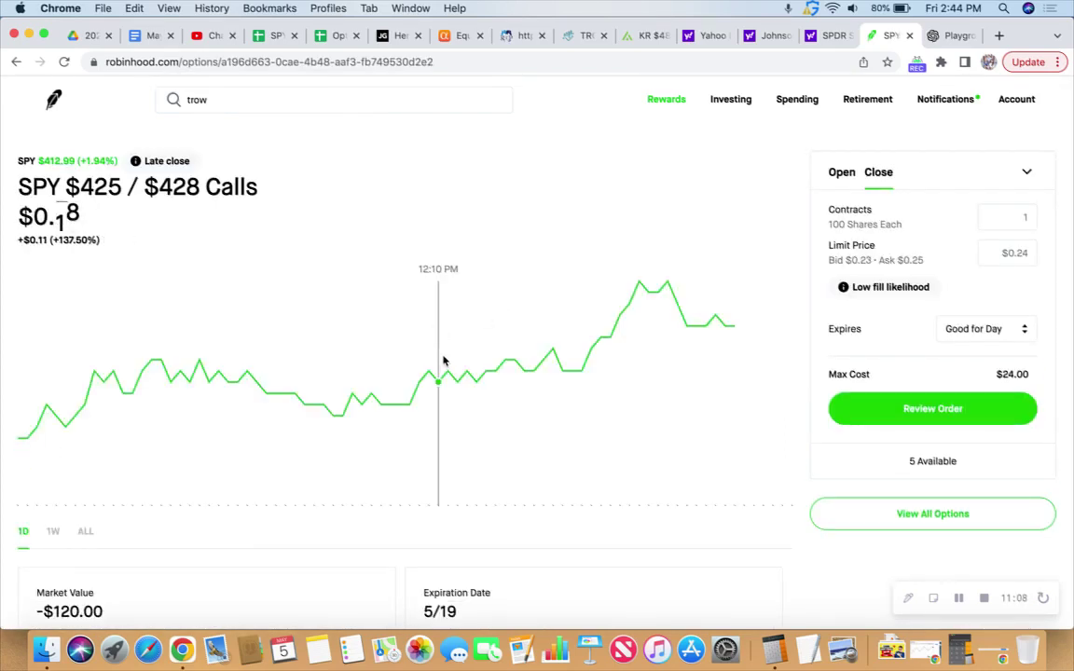
{"action": "scroll", "coordinate": [441, 361], "scroll_direction": "down", "scroll_amount": 10}
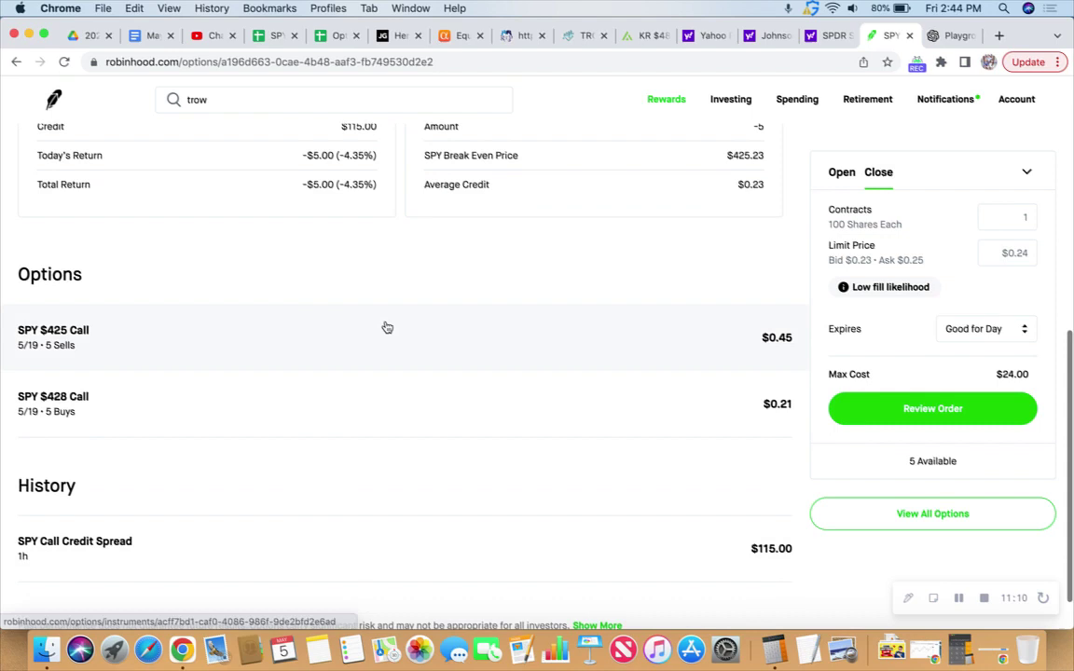
{"action": "scroll", "coordinate": [385, 327], "scroll_direction": "down", "scroll_amount": 2}
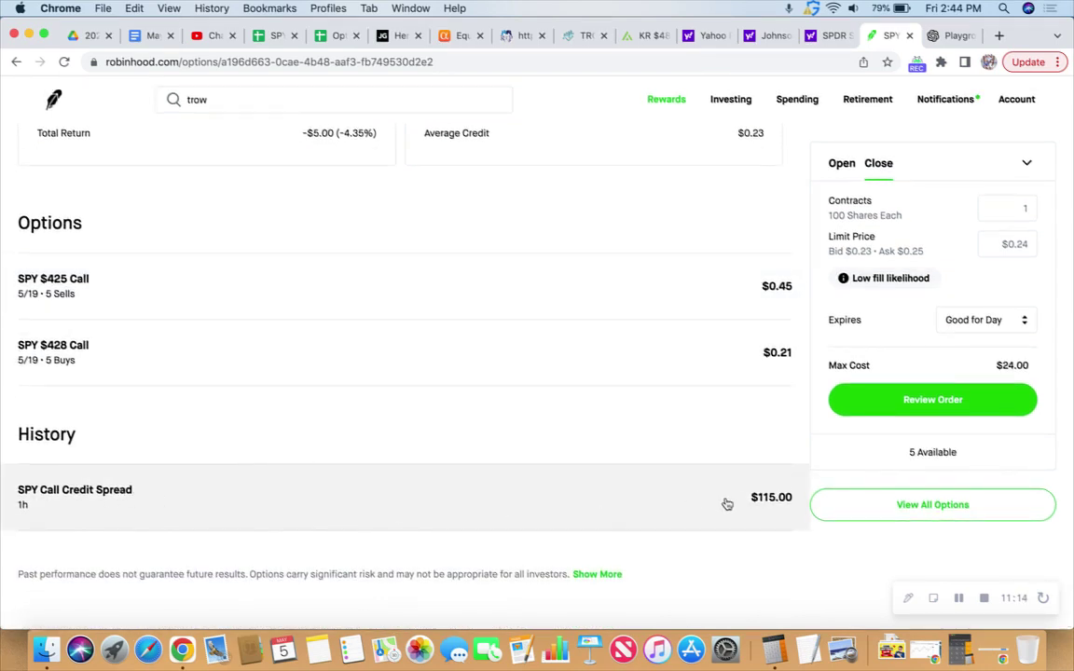
{"action": "scroll", "coordinate": [390, 344], "scroll_direction": "up", "scroll_amount": 1}
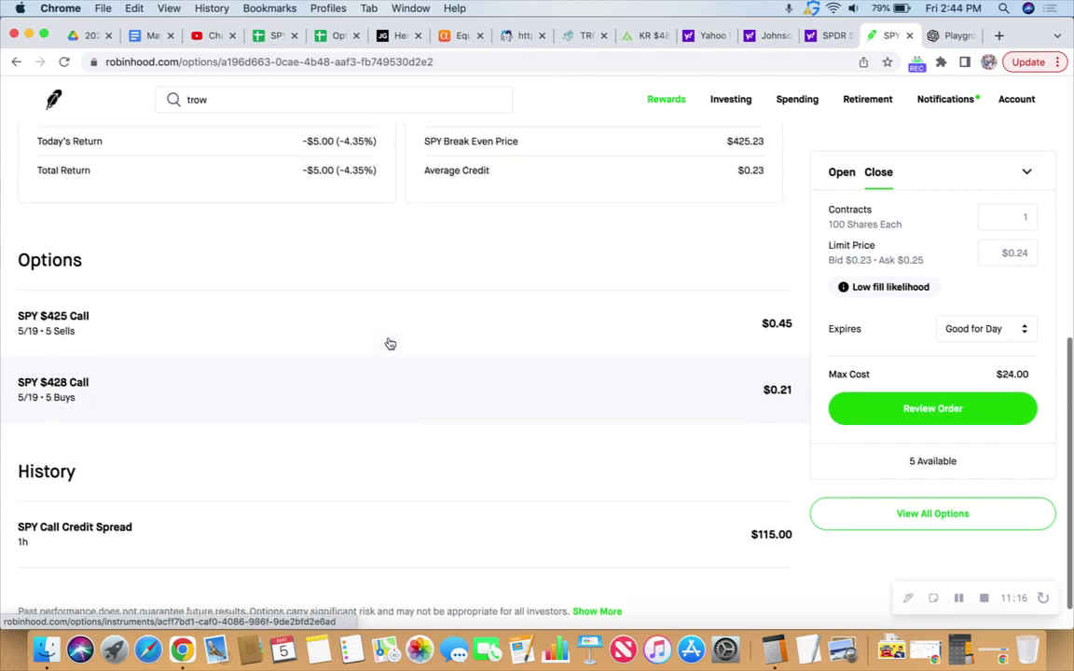
{"action": "scroll", "coordinate": [391, 352], "scroll_direction": "up", "scroll_amount": 10}
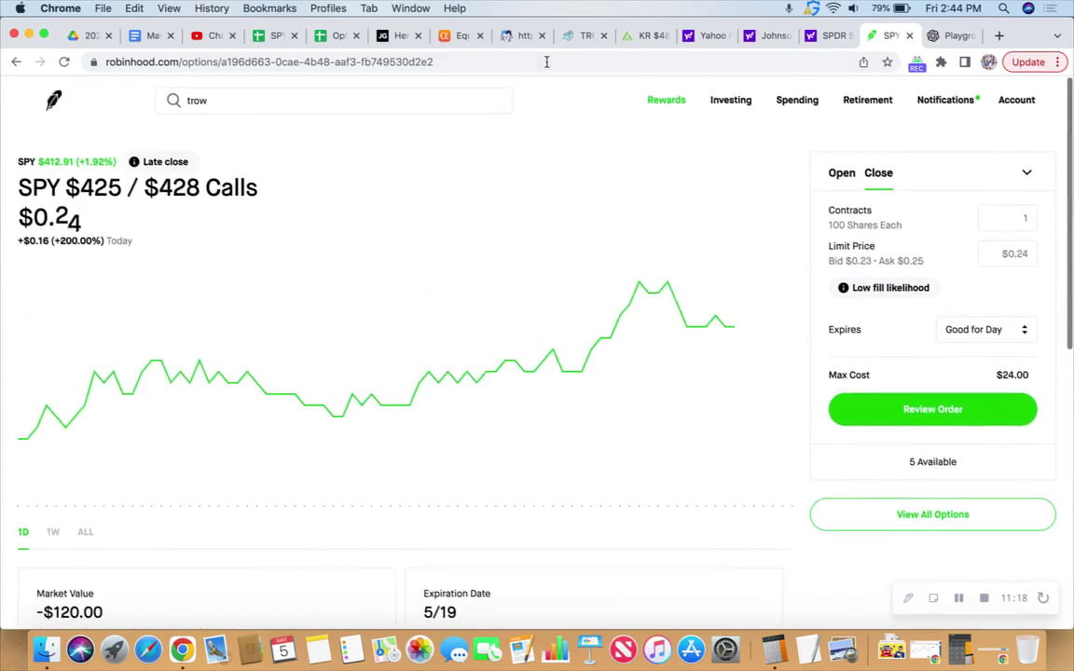
- Return to the Yahoo Finance SPY chart, now 412.89 up 1.92%, showing the ticker strip
{"action": "left_click", "coordinate": [830, 36]}
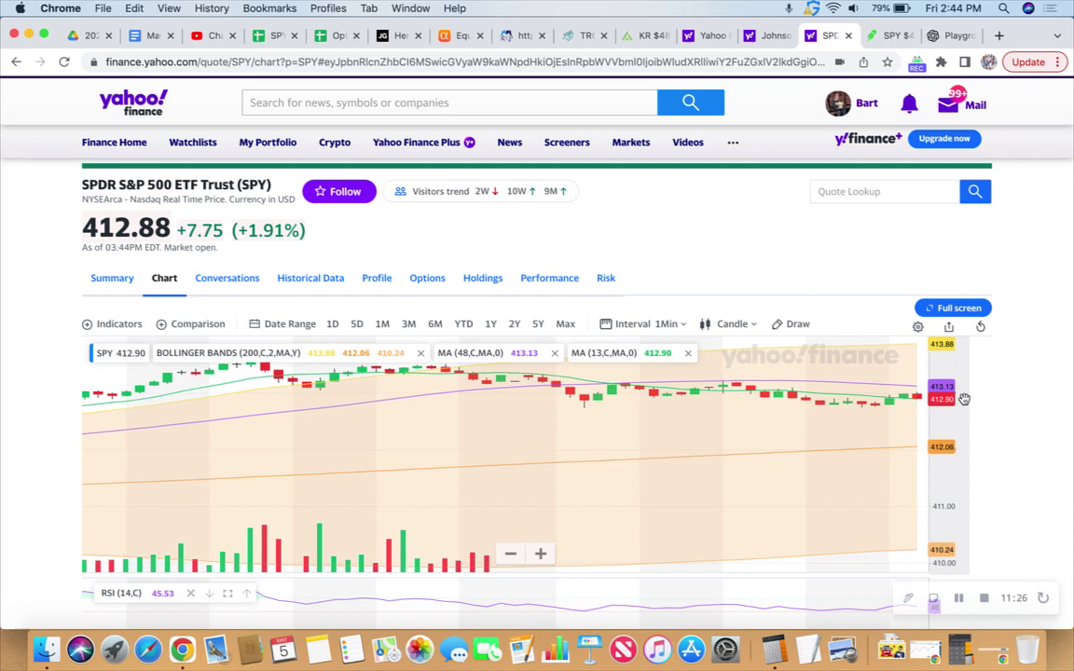
{"action": "scroll", "coordinate": [951, 390], "scroll_direction": "up", "scroll_amount": 1}
{"action": "scroll", "coordinate": [1022, 391], "scroll_direction": "down", "scroll_amount": 1}
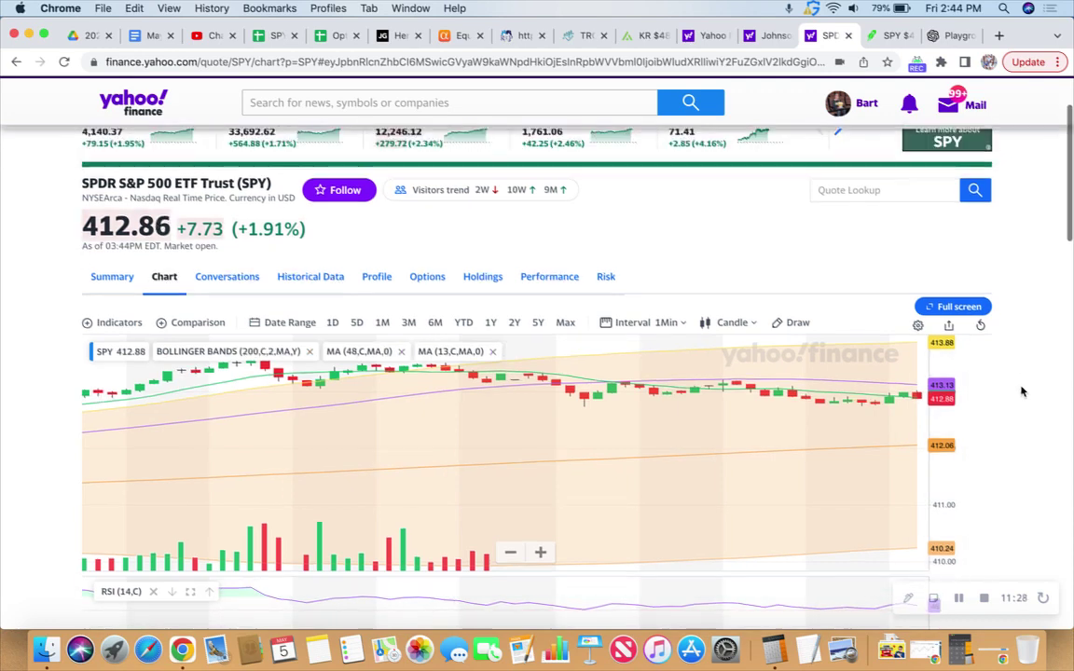
{"action": "scroll", "coordinate": [1022, 391], "scroll_direction": "up", "scroll_amount": 3}
{"action": "scroll", "coordinate": [1021, 391], "scroll_direction": "up", "scroll_amount": 1}
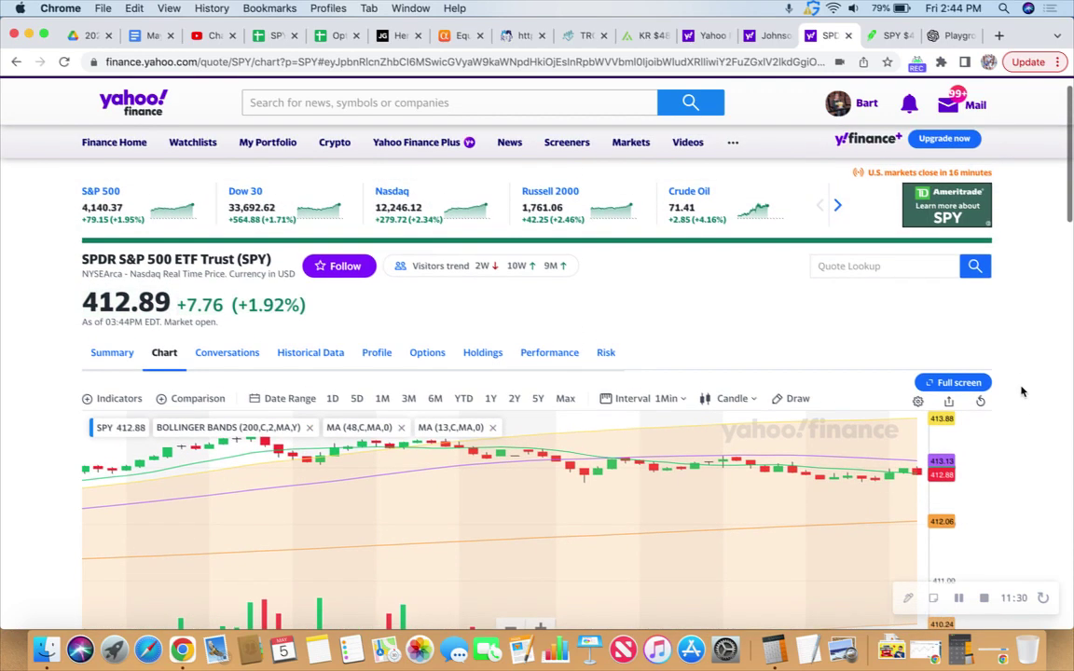